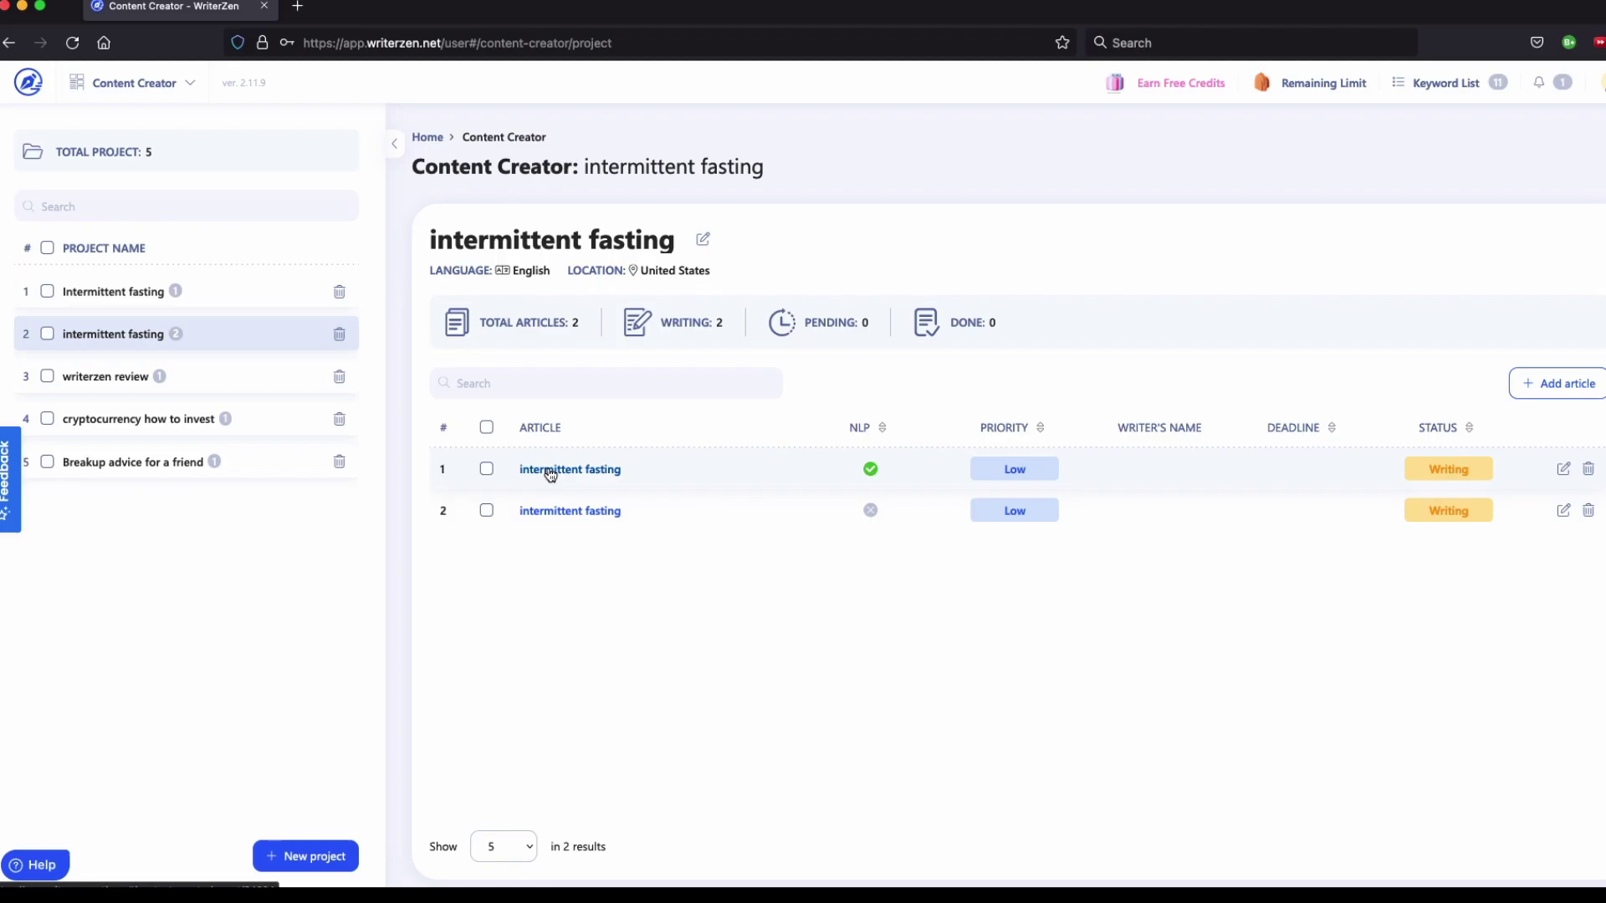
# - Open the Intermittent fasting article and bring up the AI title assistant
pyautogui.click(551, 471)
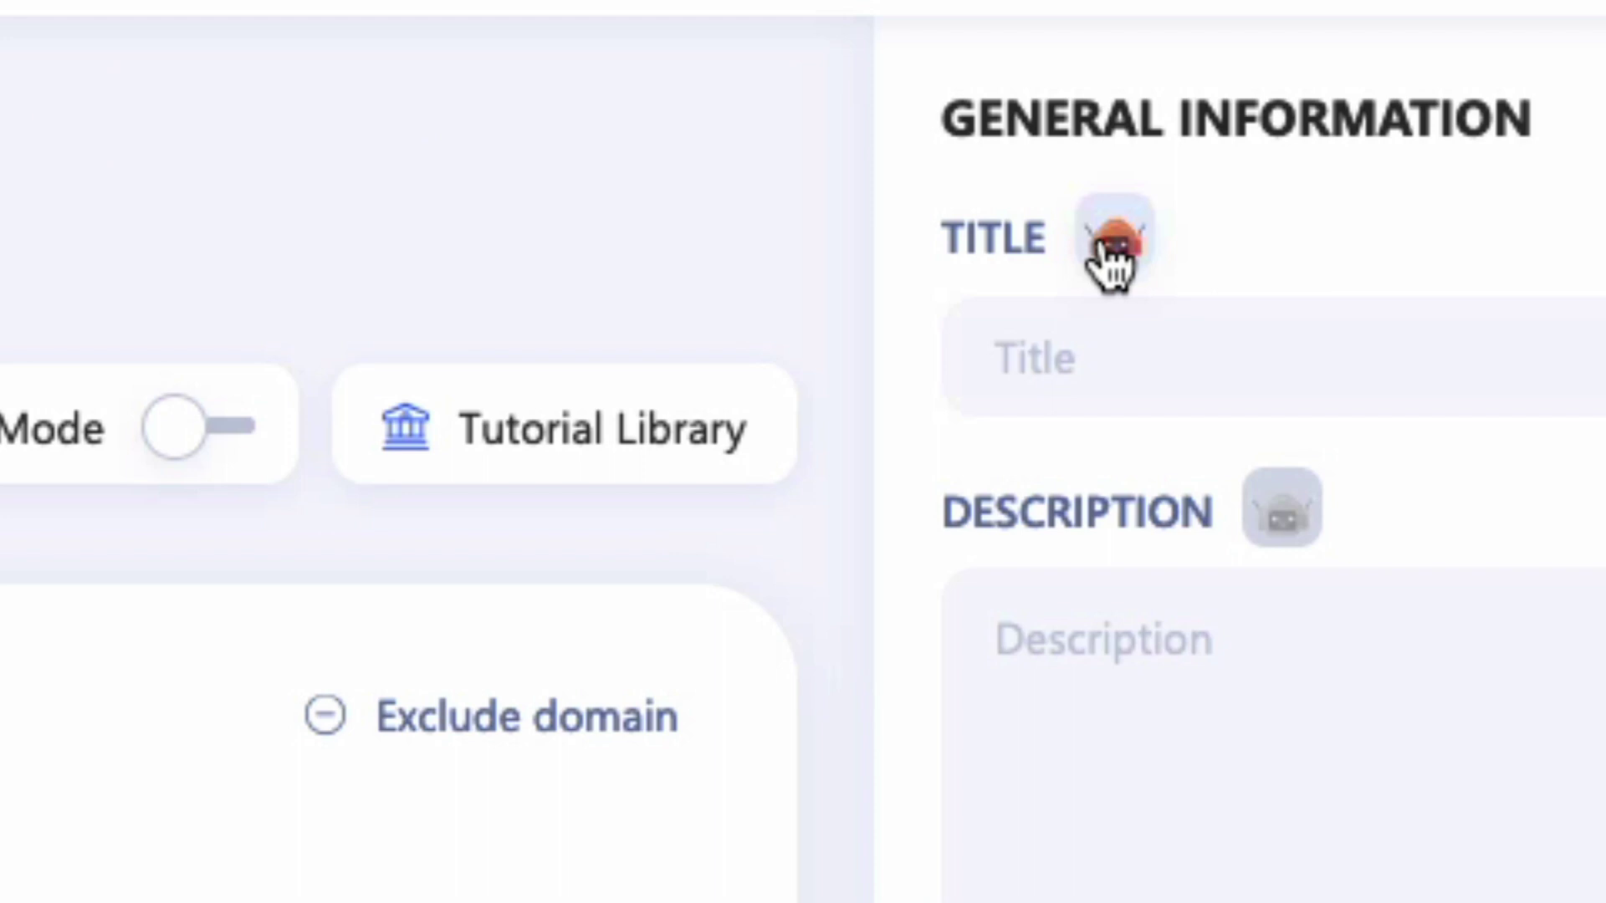
pyautogui.click(1207, 186)
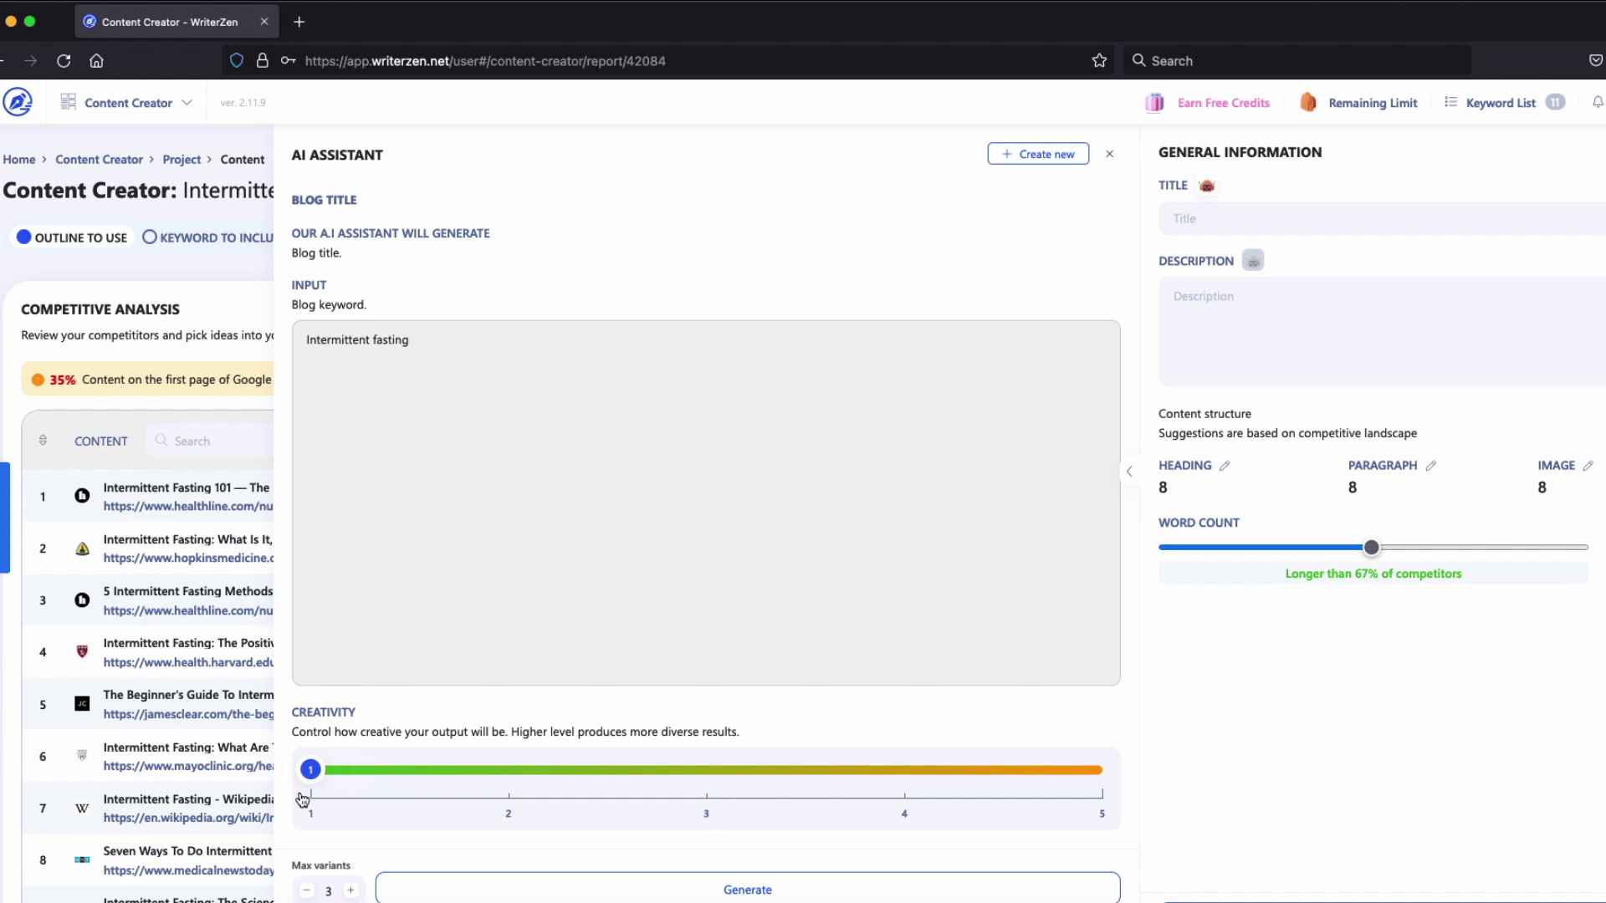
# - Generate AI title ideas and set the title to 'The Beginner's Guide to Intermittent Fasting'
pyautogui.click(786, 886)
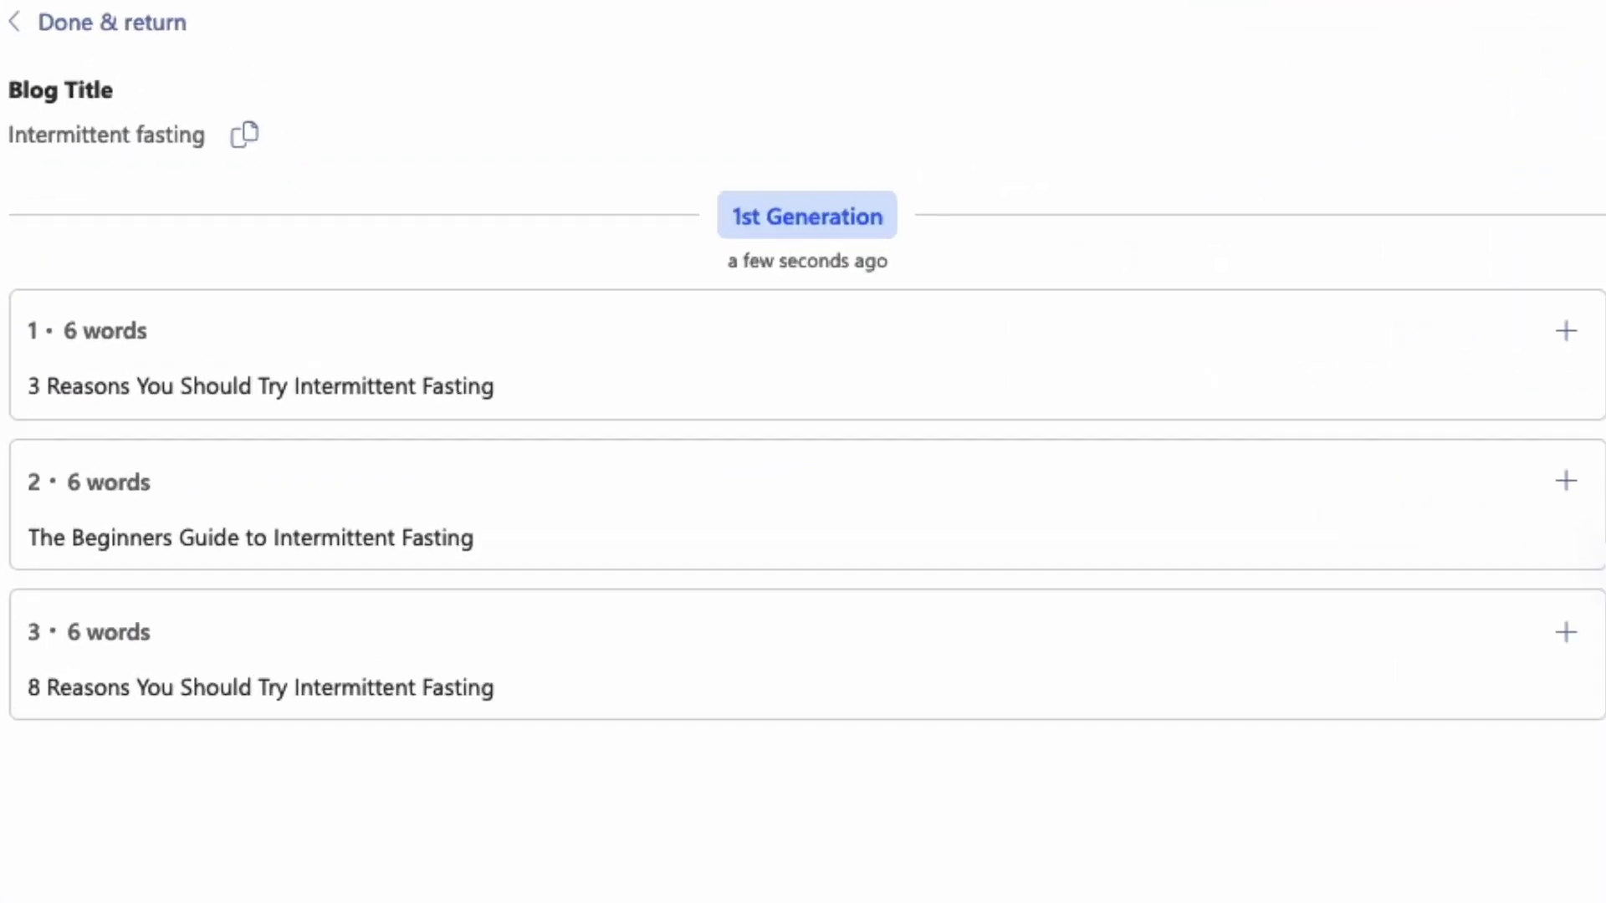
pyautogui.click(1476, 634)
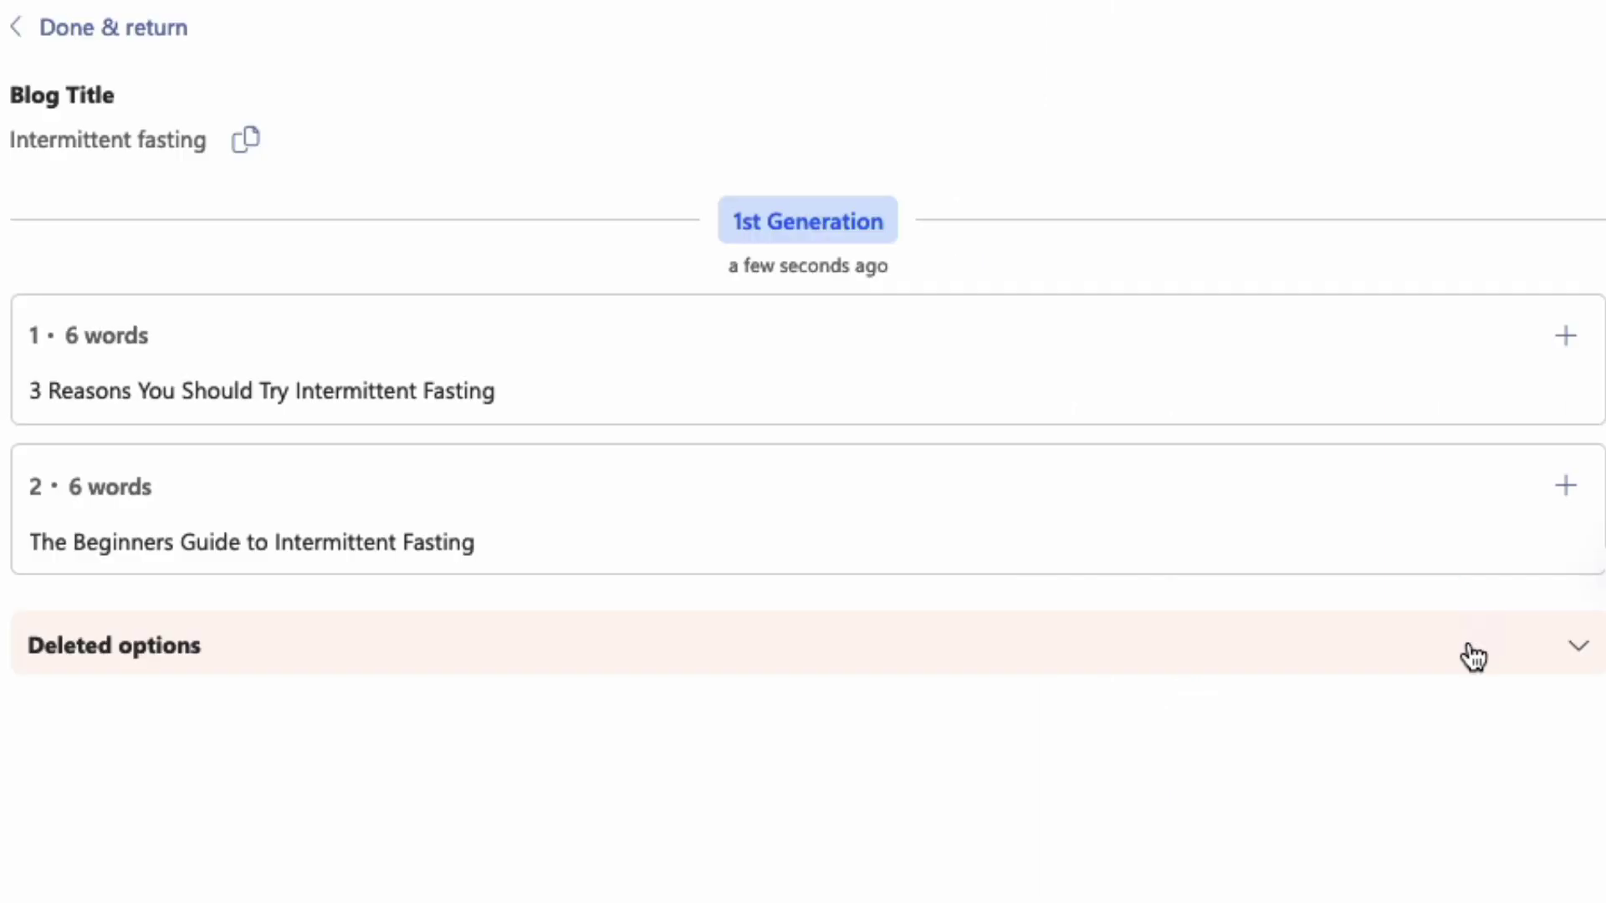
pyautogui.click(794, 885)
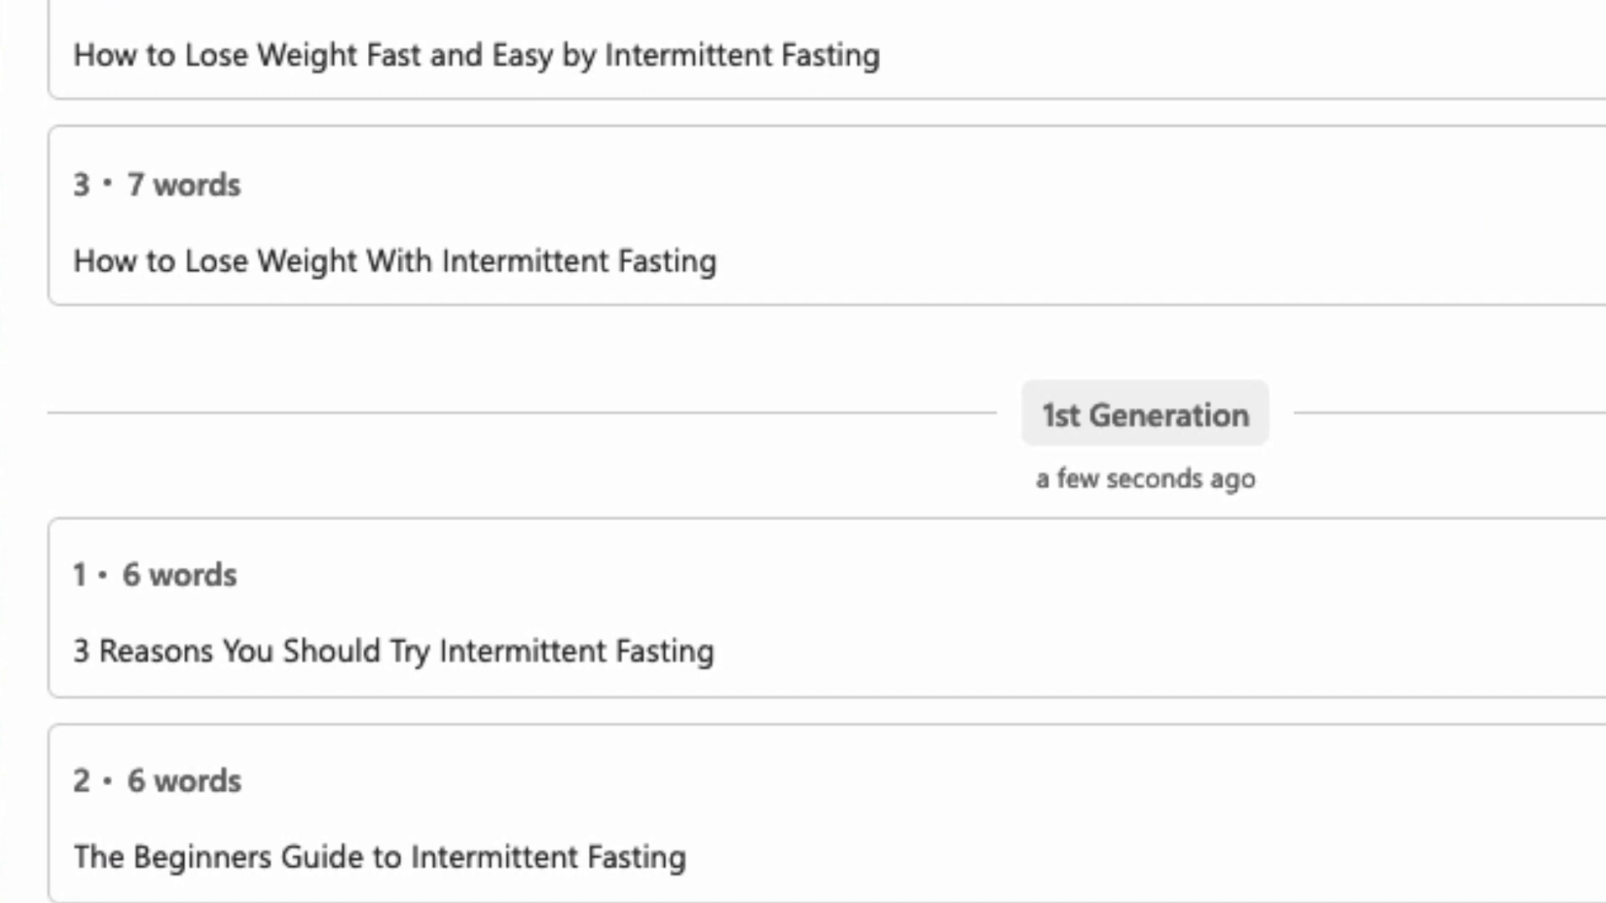
pyautogui.click(1001, 465)
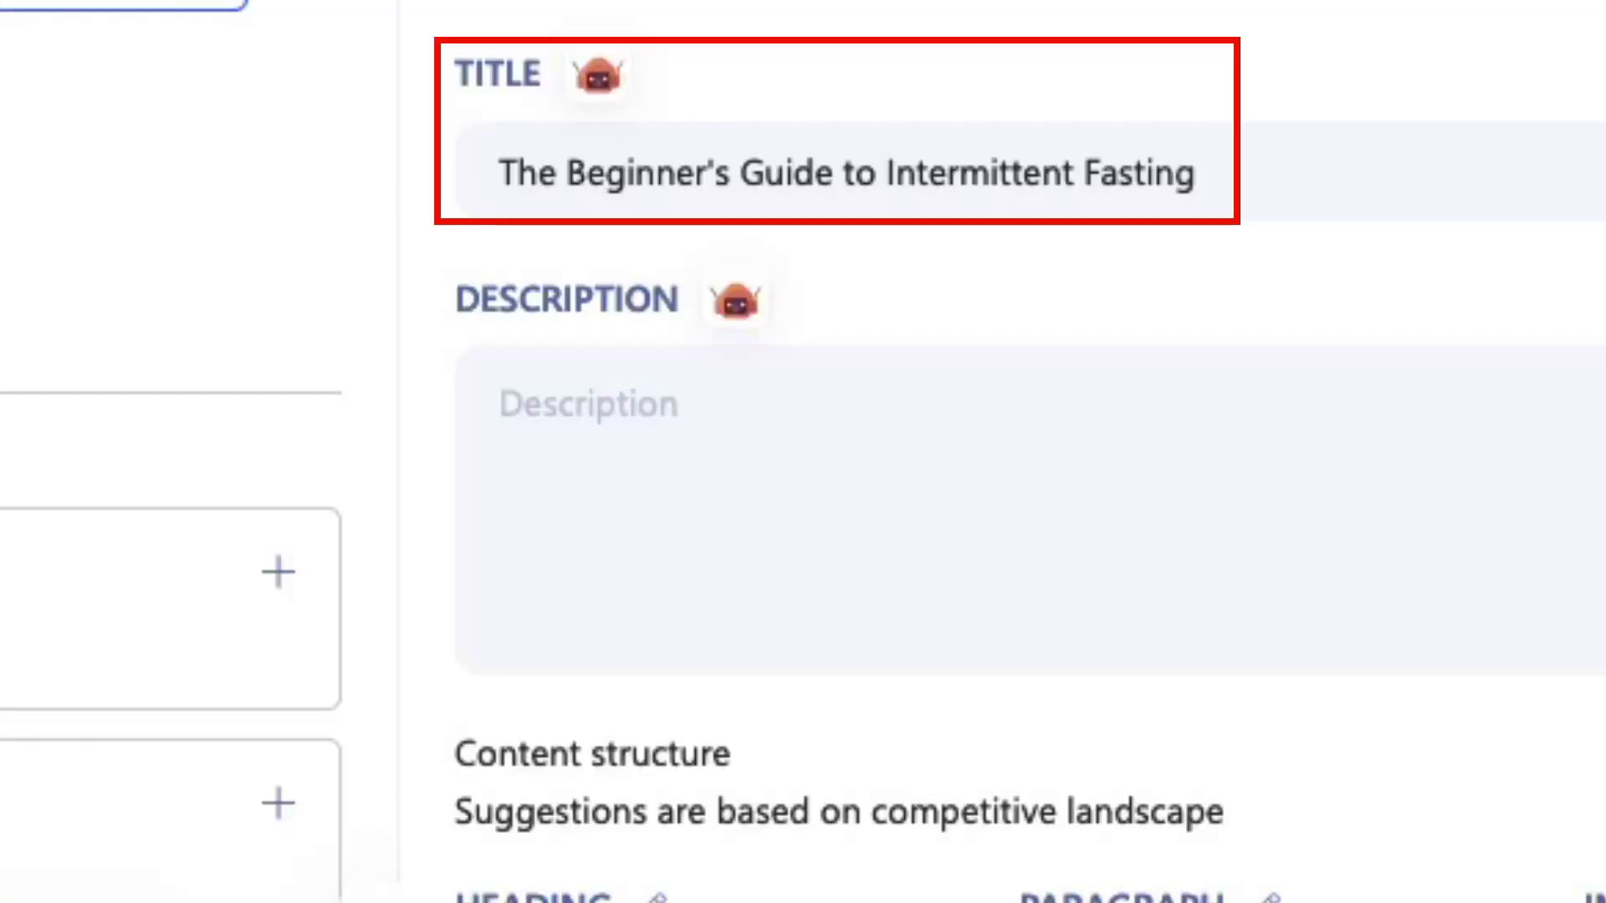
pyautogui.click(729, 308)
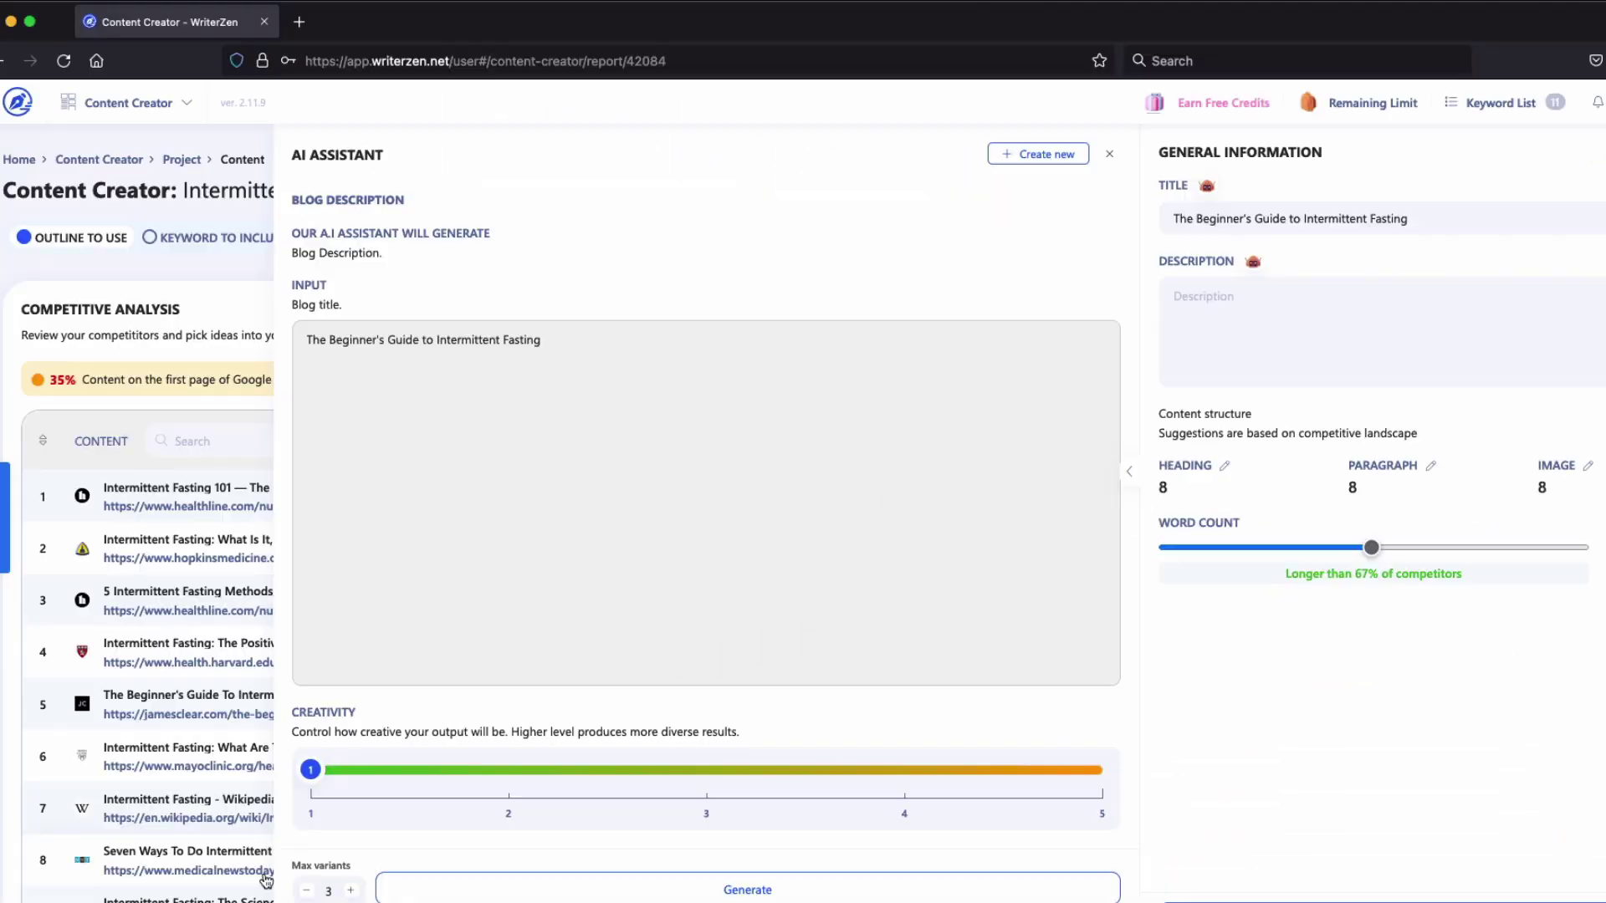
# - Generate description ideas and use the first, about losing weight while eating healthy
pyautogui.click(577, 888)
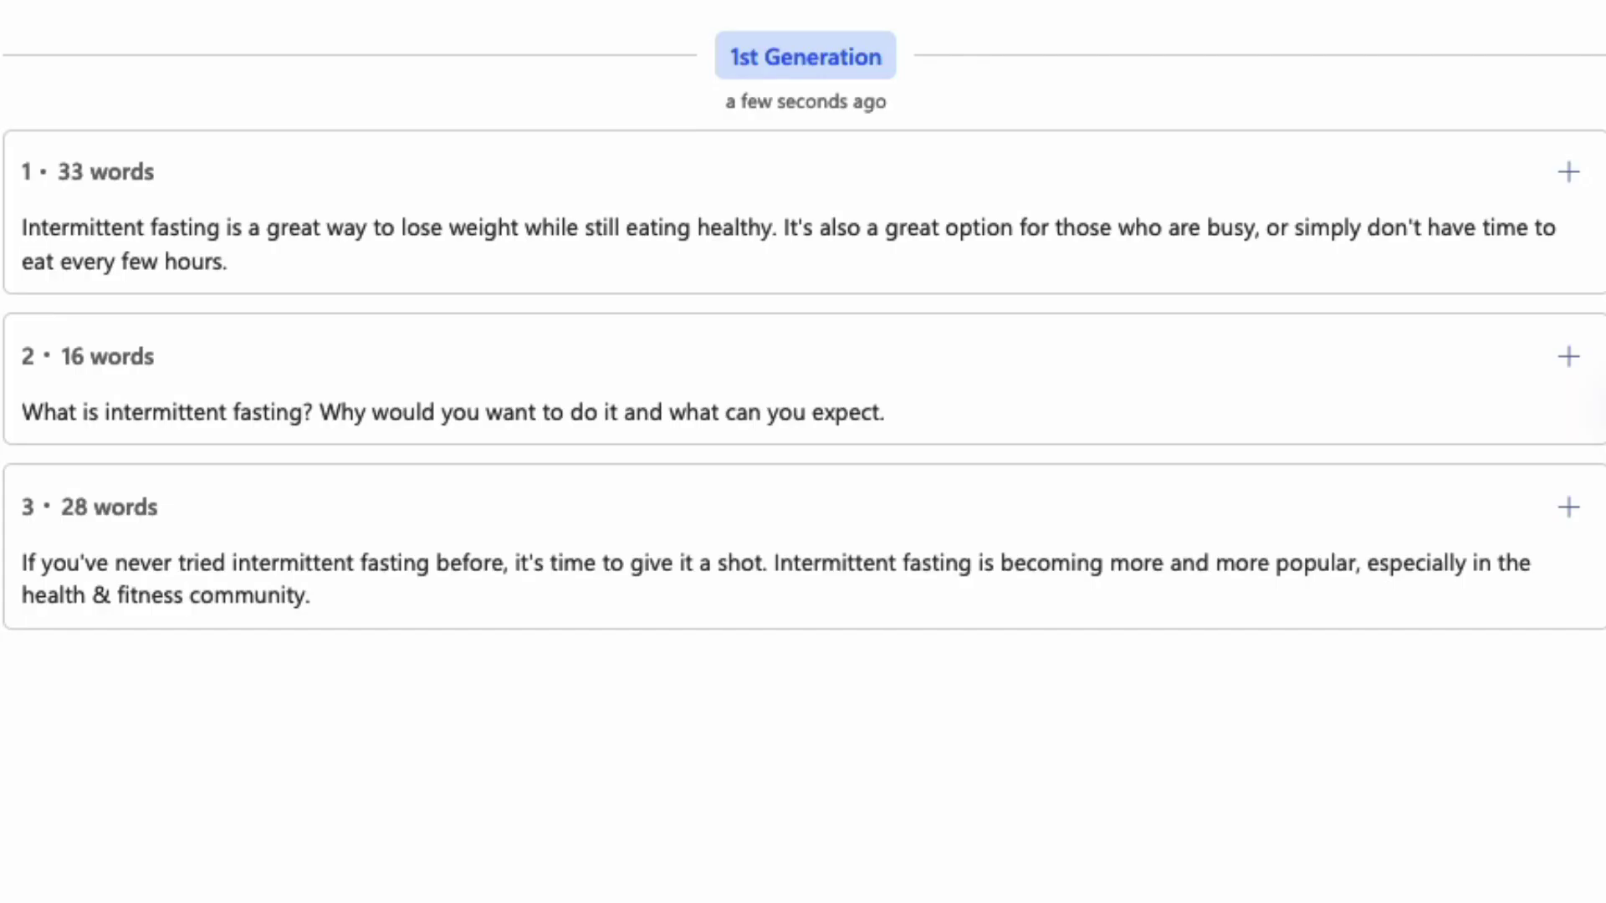
pyautogui.click(1568, 172)
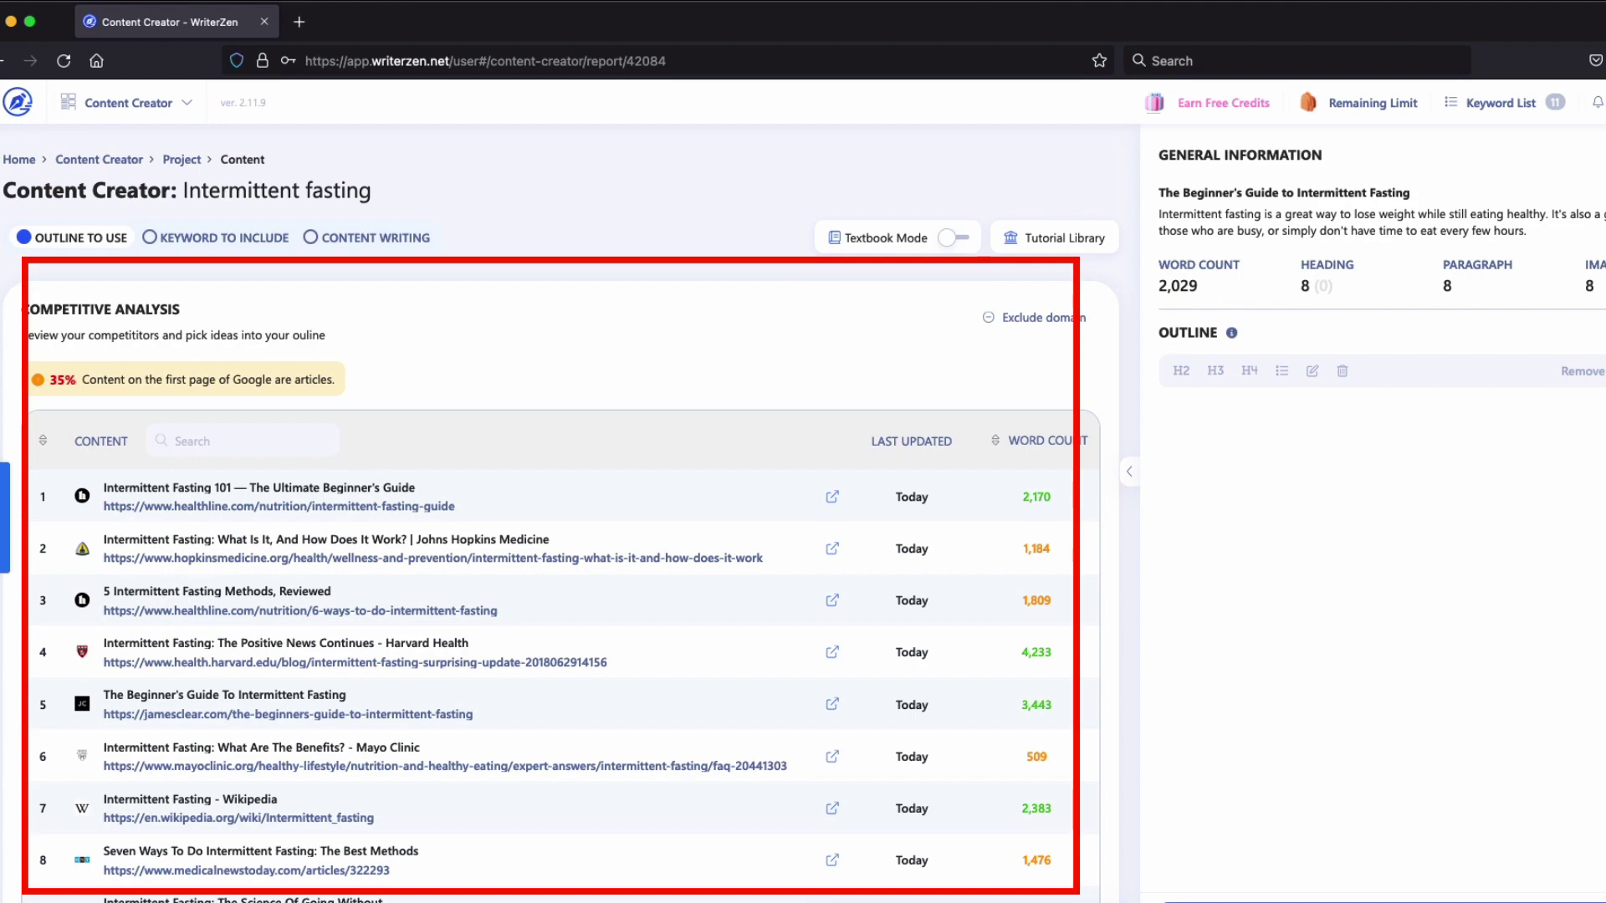
# - Show all competitors in the competitive analysis table
pyautogui.scroll(-5, 574, 660)
pyautogui.click(556, 567)
pyautogui.scroll(-4, 554, 572)
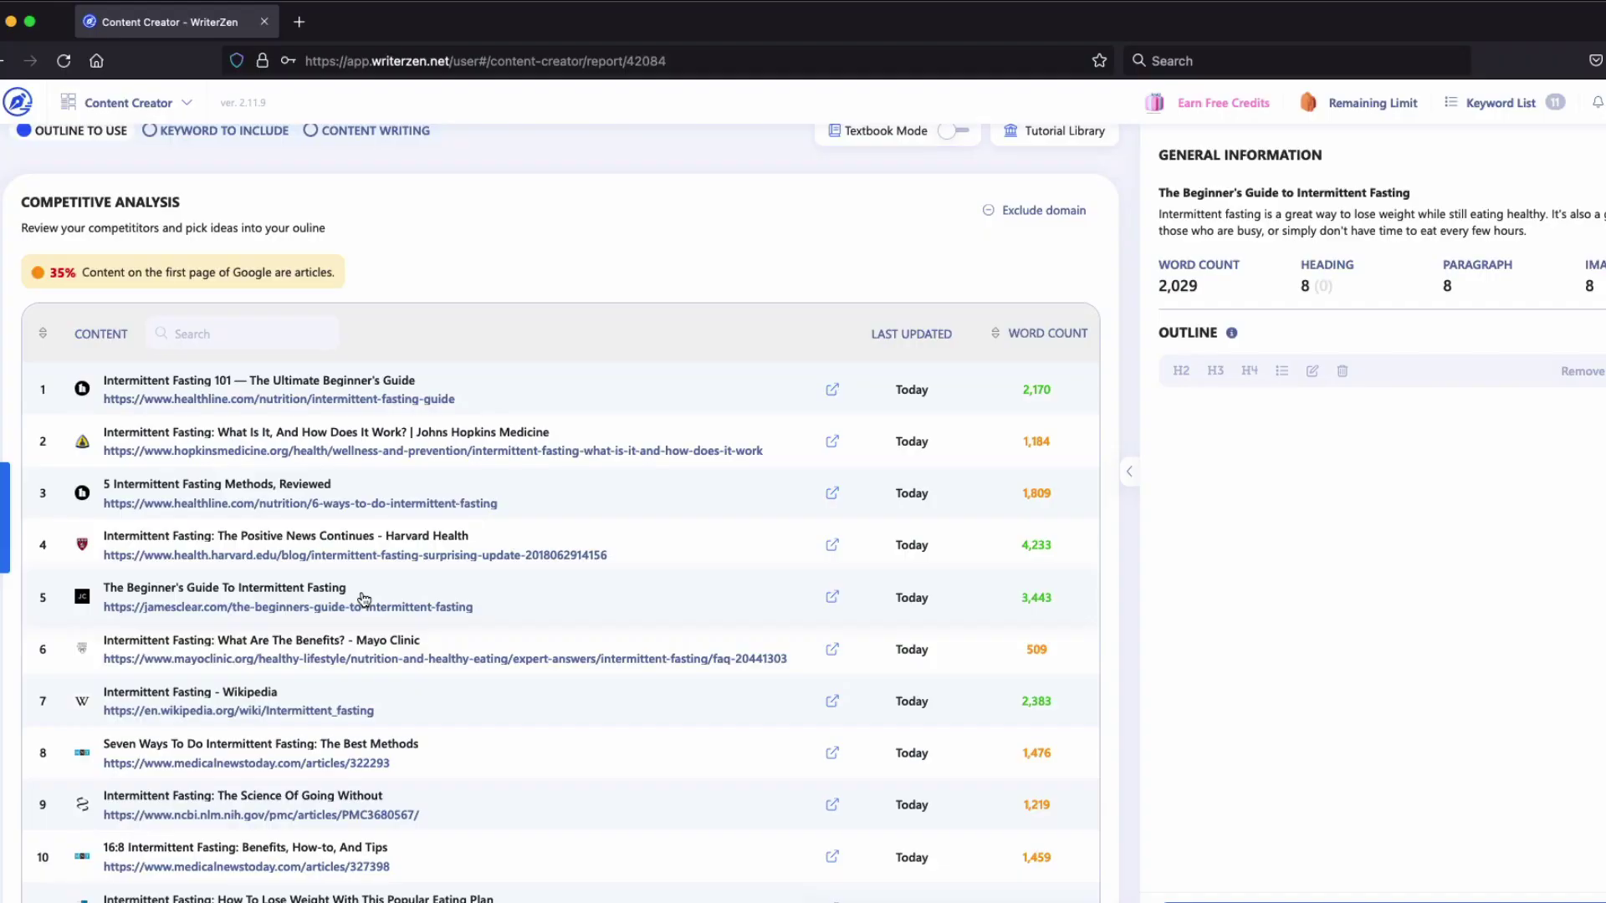
# - From competitor 5, add its 'what is intermittent fasting' and 'How Does Intermittent Fasting Work?' H2s to the outline
pyautogui.click(364, 599)
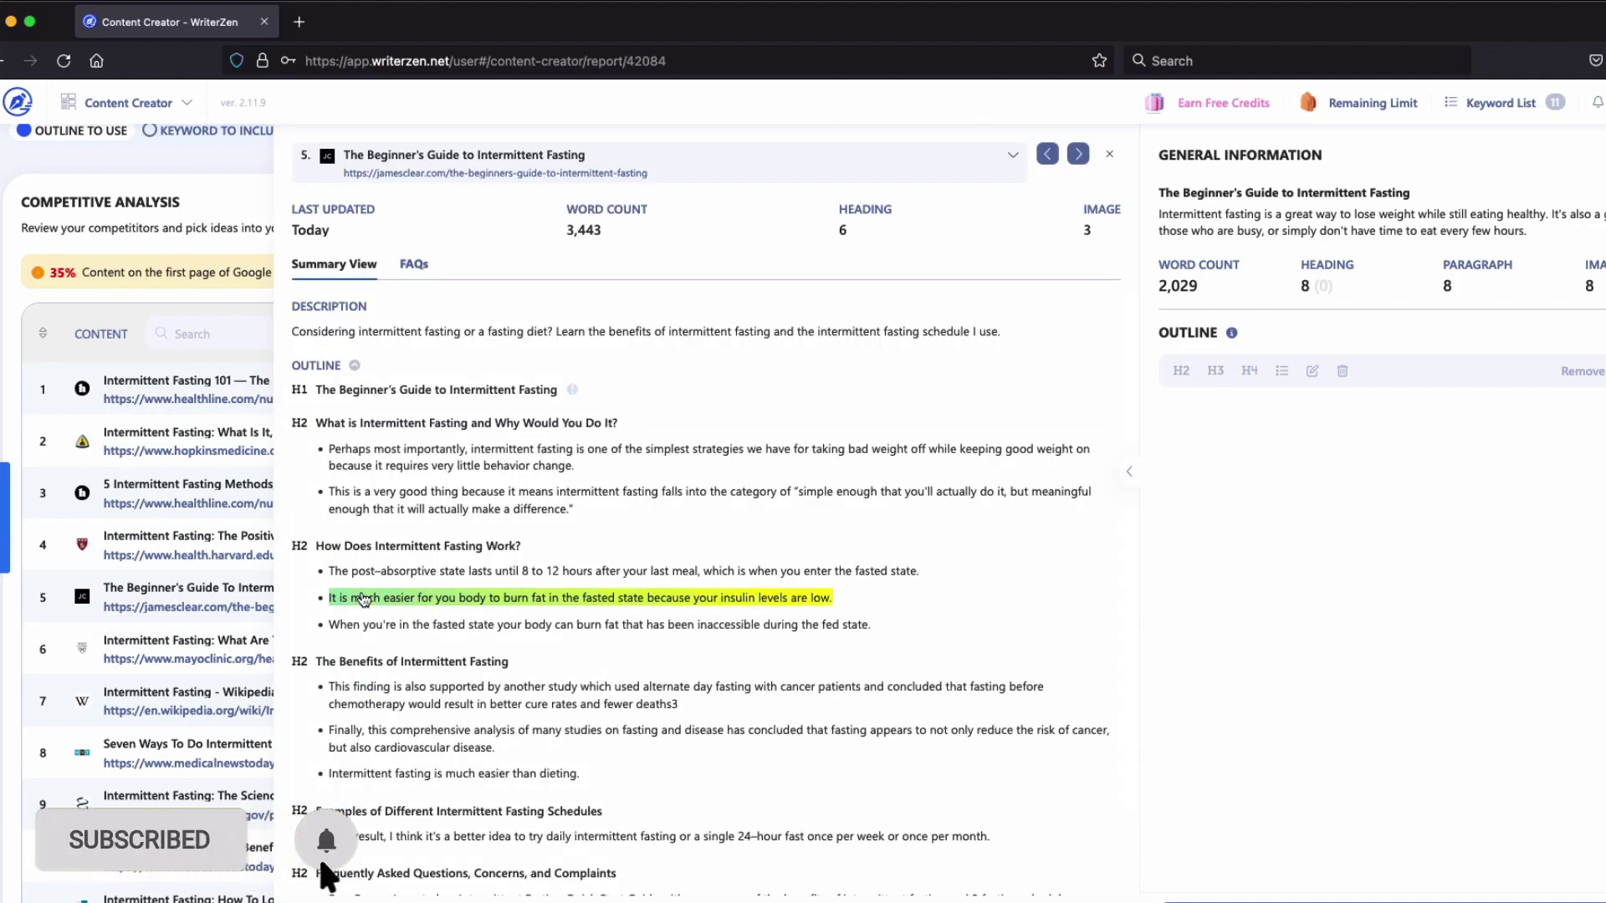
pyautogui.click(434, 422)
pyautogui.click(441, 546)
# - Browse the AI Shortcut Outline submenus for the first outline heading
pyautogui.click(1602, 414)
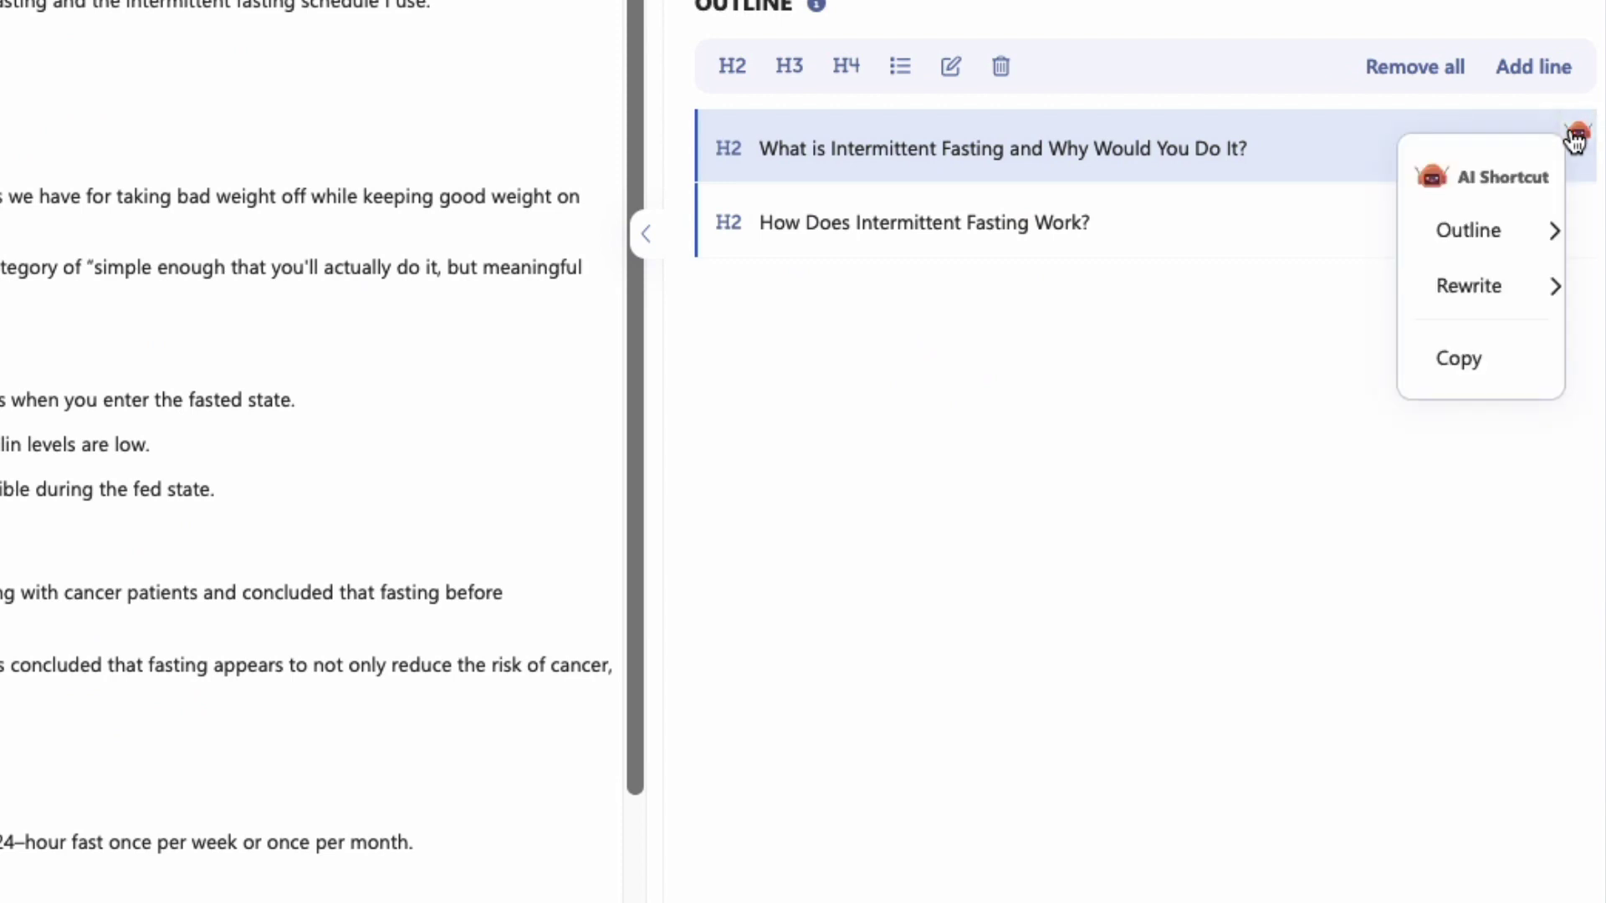
pyautogui.moveTo(1495, 238)
pyautogui.moveTo(1257, 423)
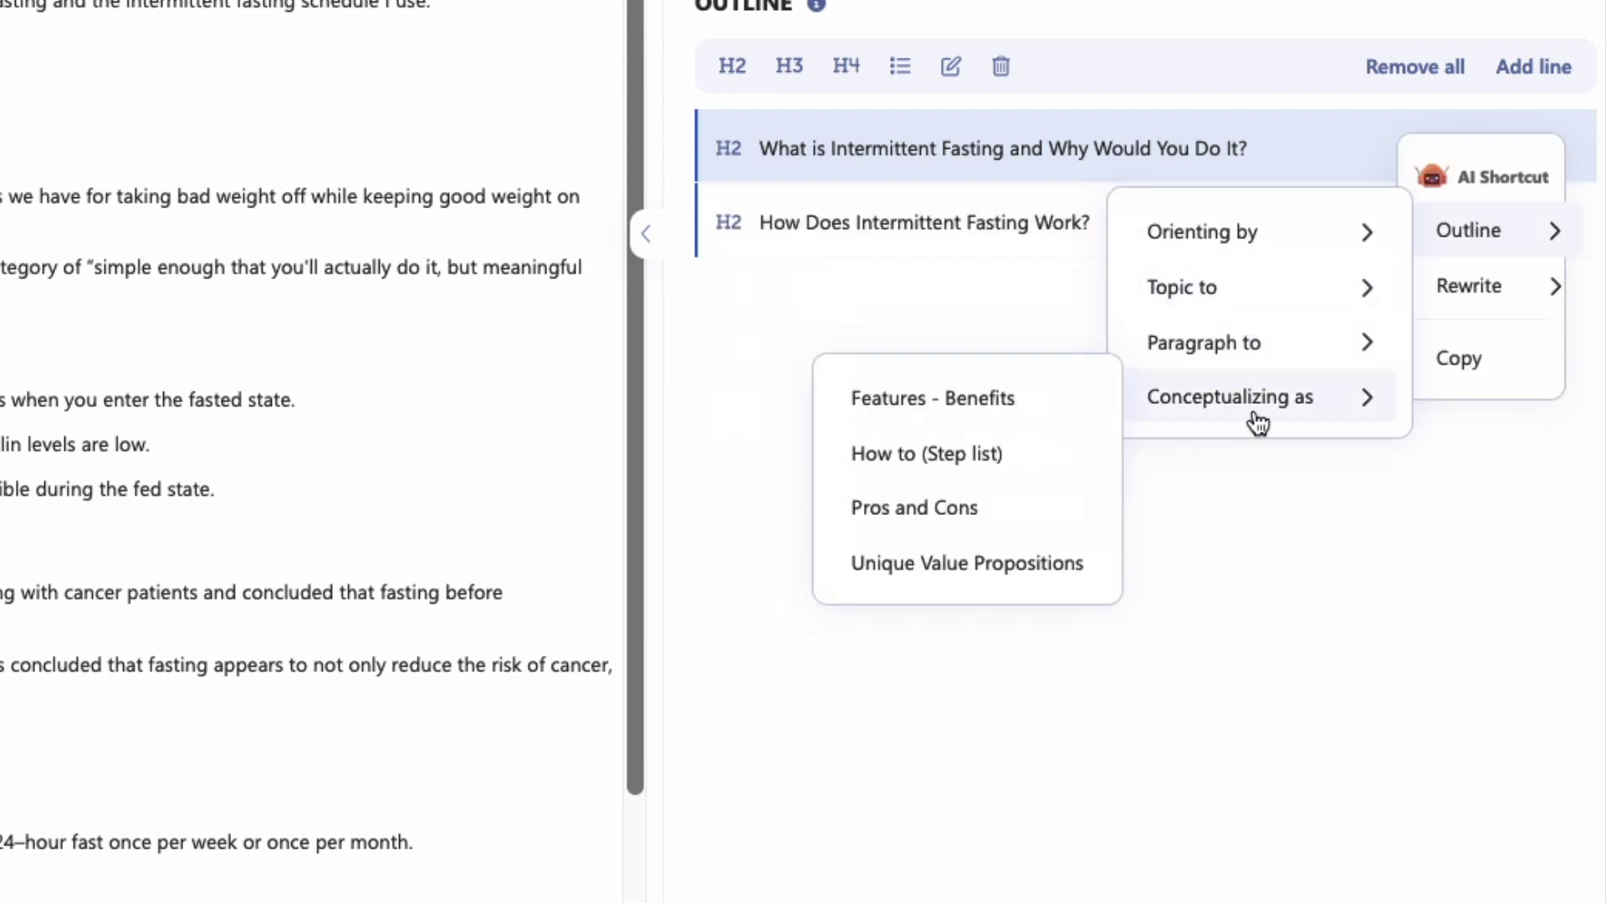
pyautogui.moveTo(1221, 370)
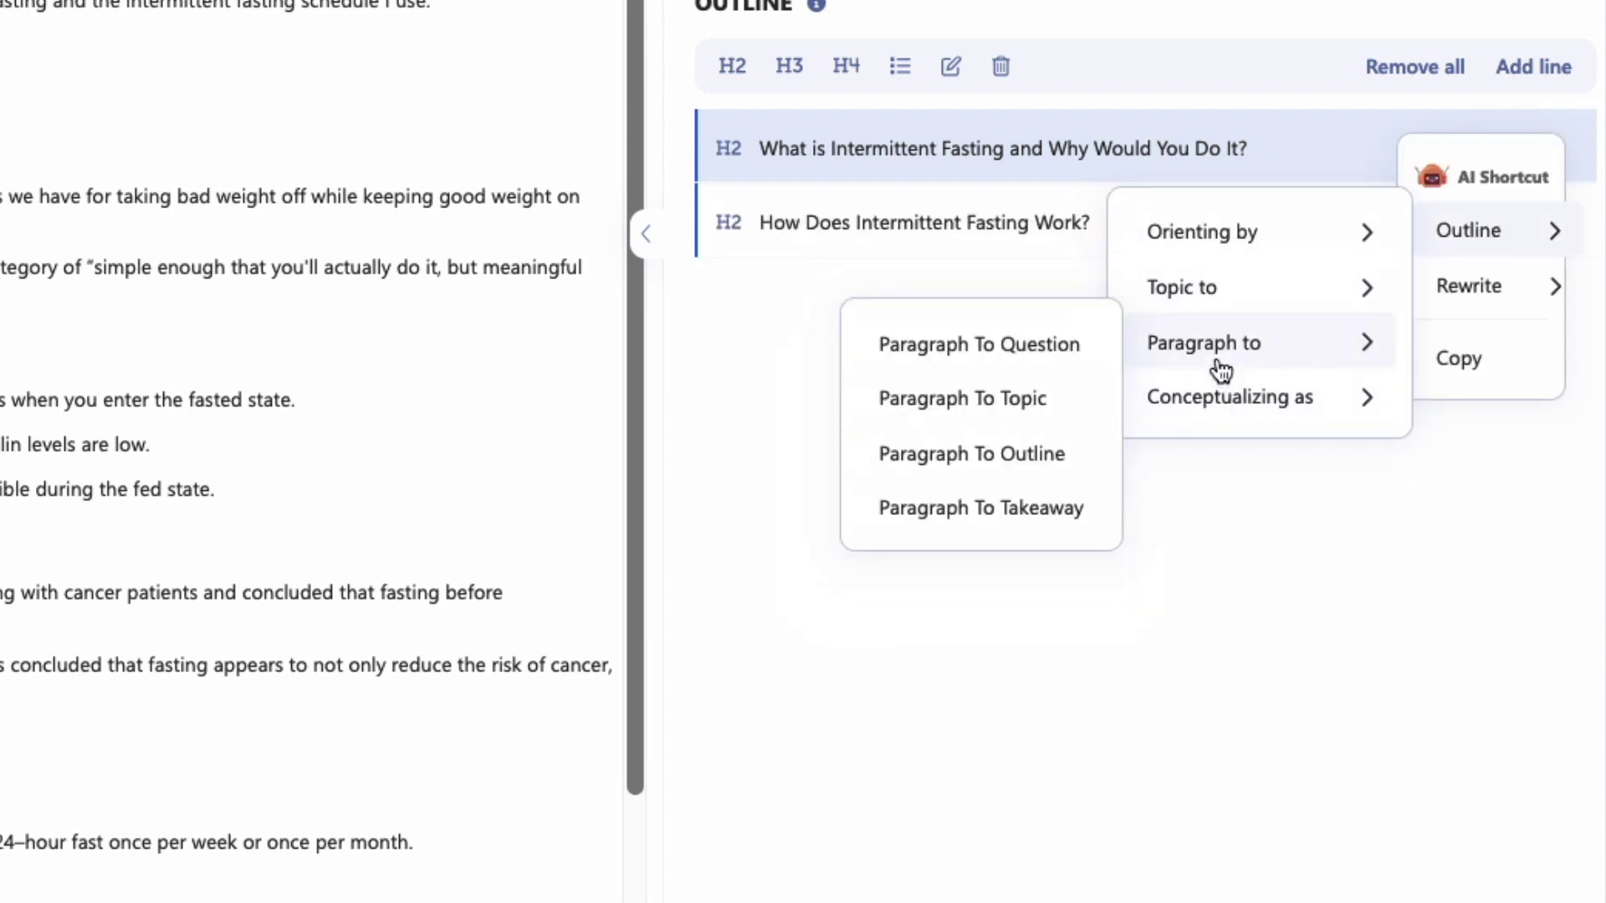
pyautogui.moveTo(1188, 246)
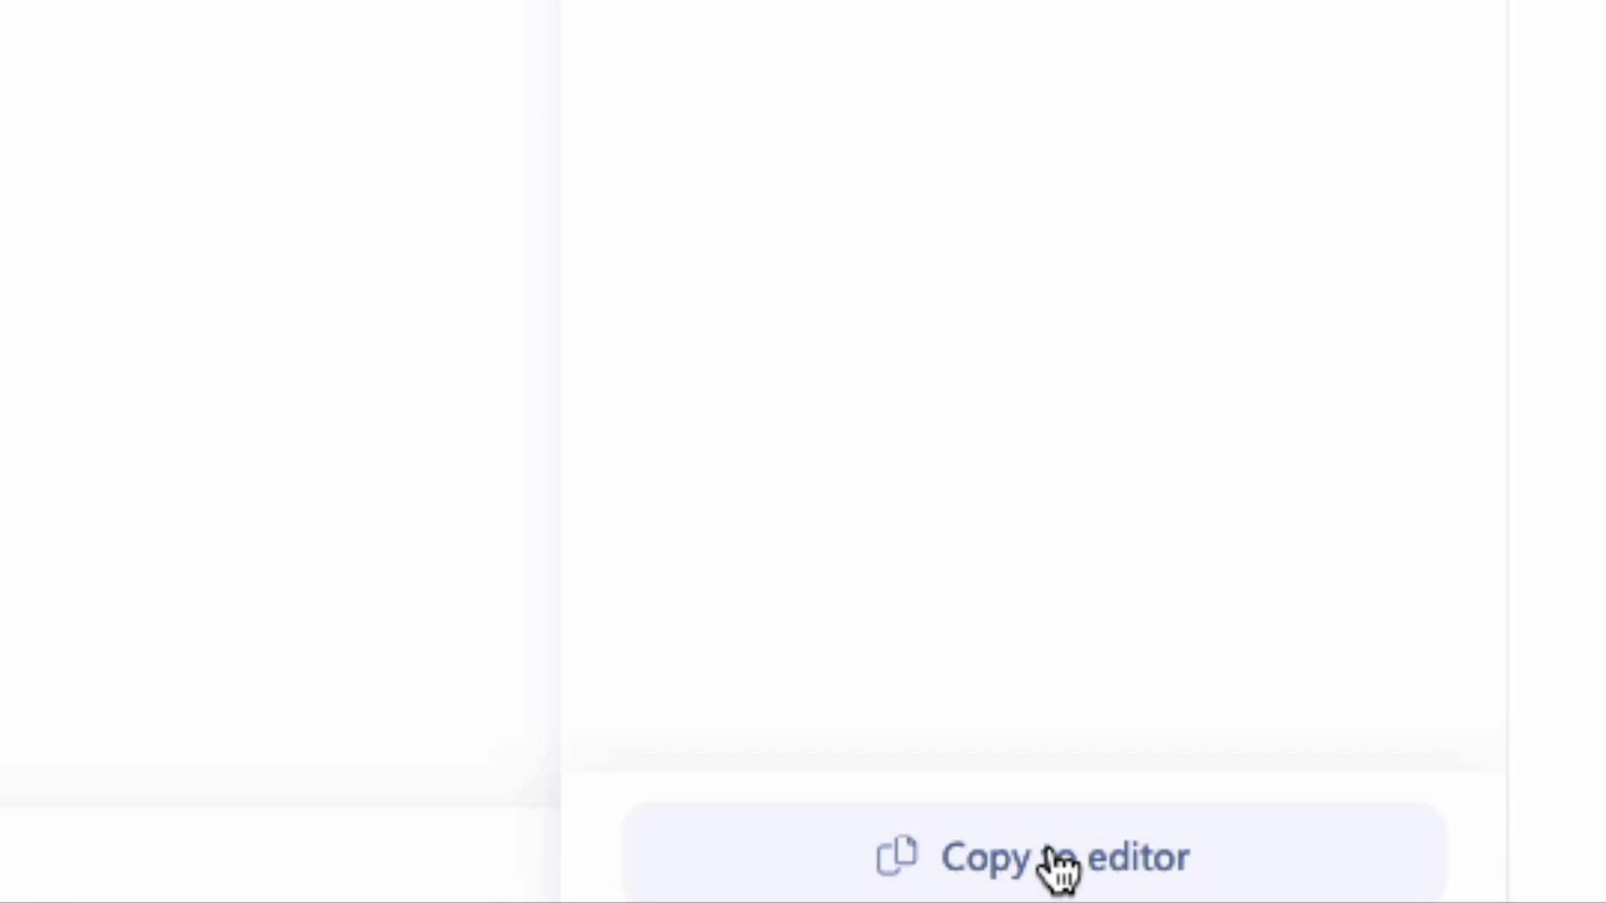
# - Copy the outline into the editor and select the intro paragraph
pyautogui.click(1057, 857)
pyautogui.moveTo(754, 333); pyautogui.dragTo(416, 333)
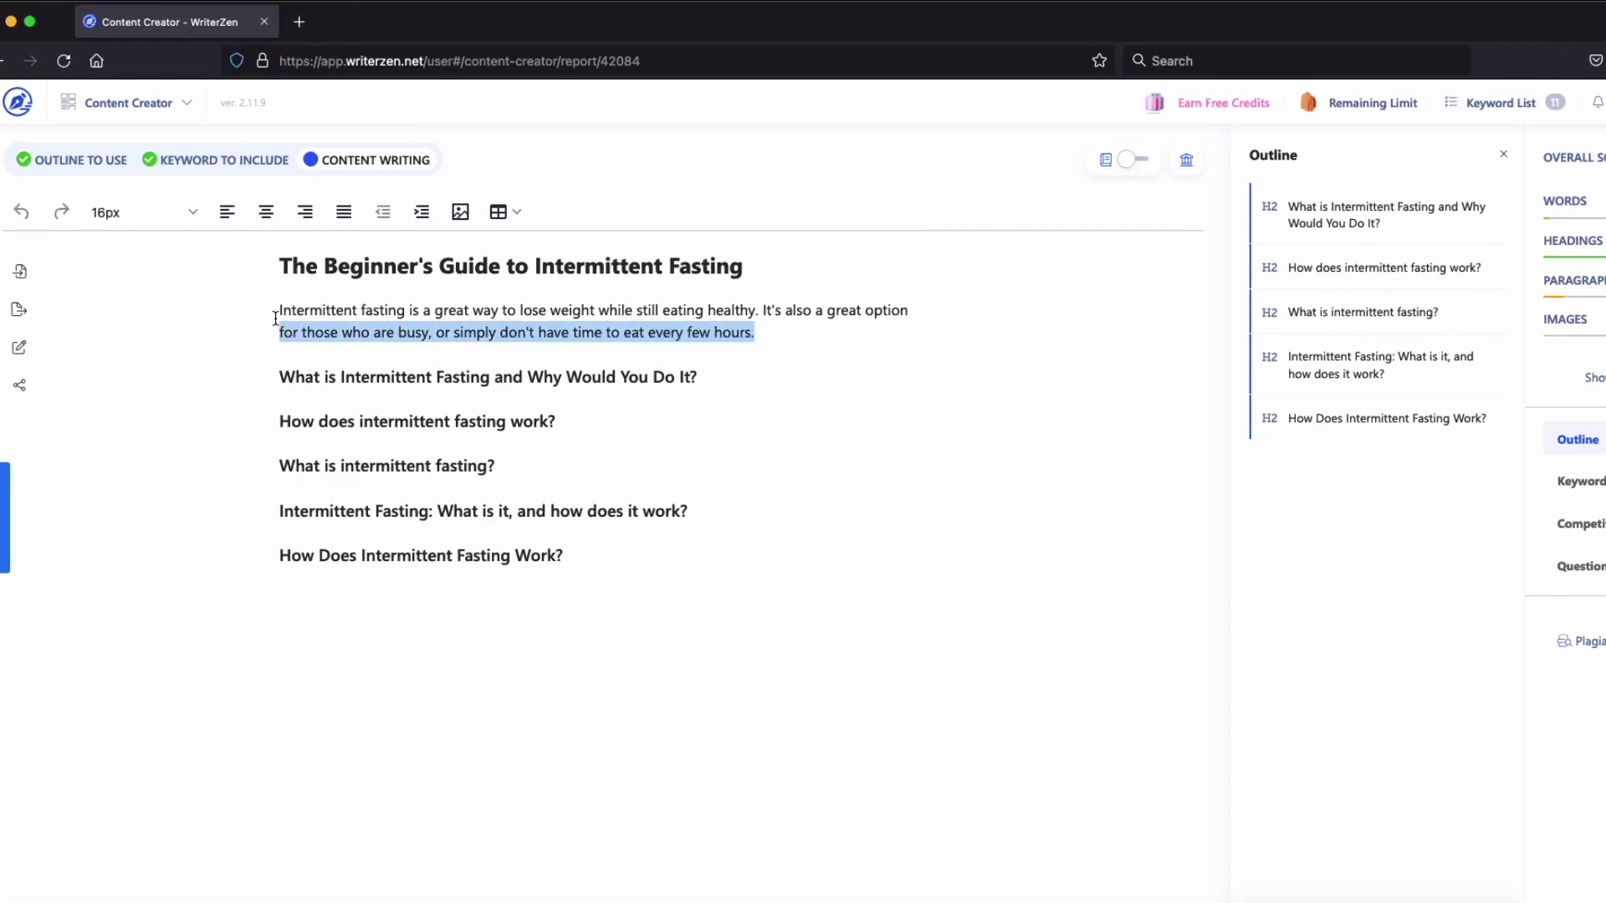
pyautogui.moveTo(278, 320); pyautogui.dragTo(278, 310)
# - Browse the AI Shortcut Transitions submenus for the selected intro
pyautogui.click(810, 266)
pyautogui.moveTo(738, 368)
pyautogui.moveTo(900, 358)
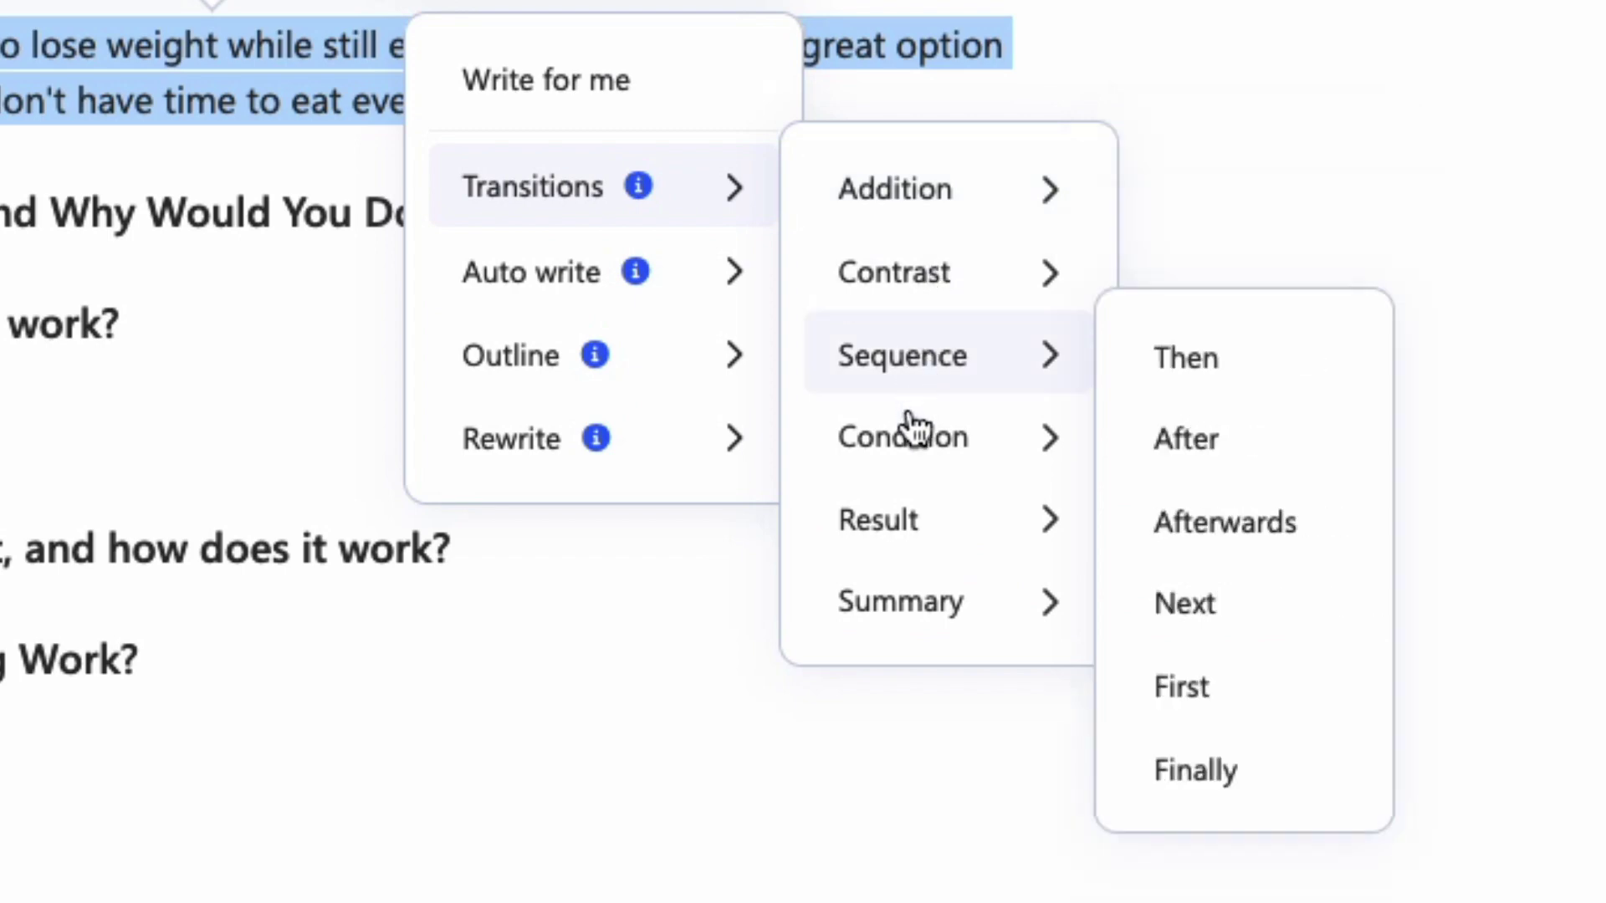
pyautogui.moveTo(905, 544)
pyautogui.moveTo(911, 599)
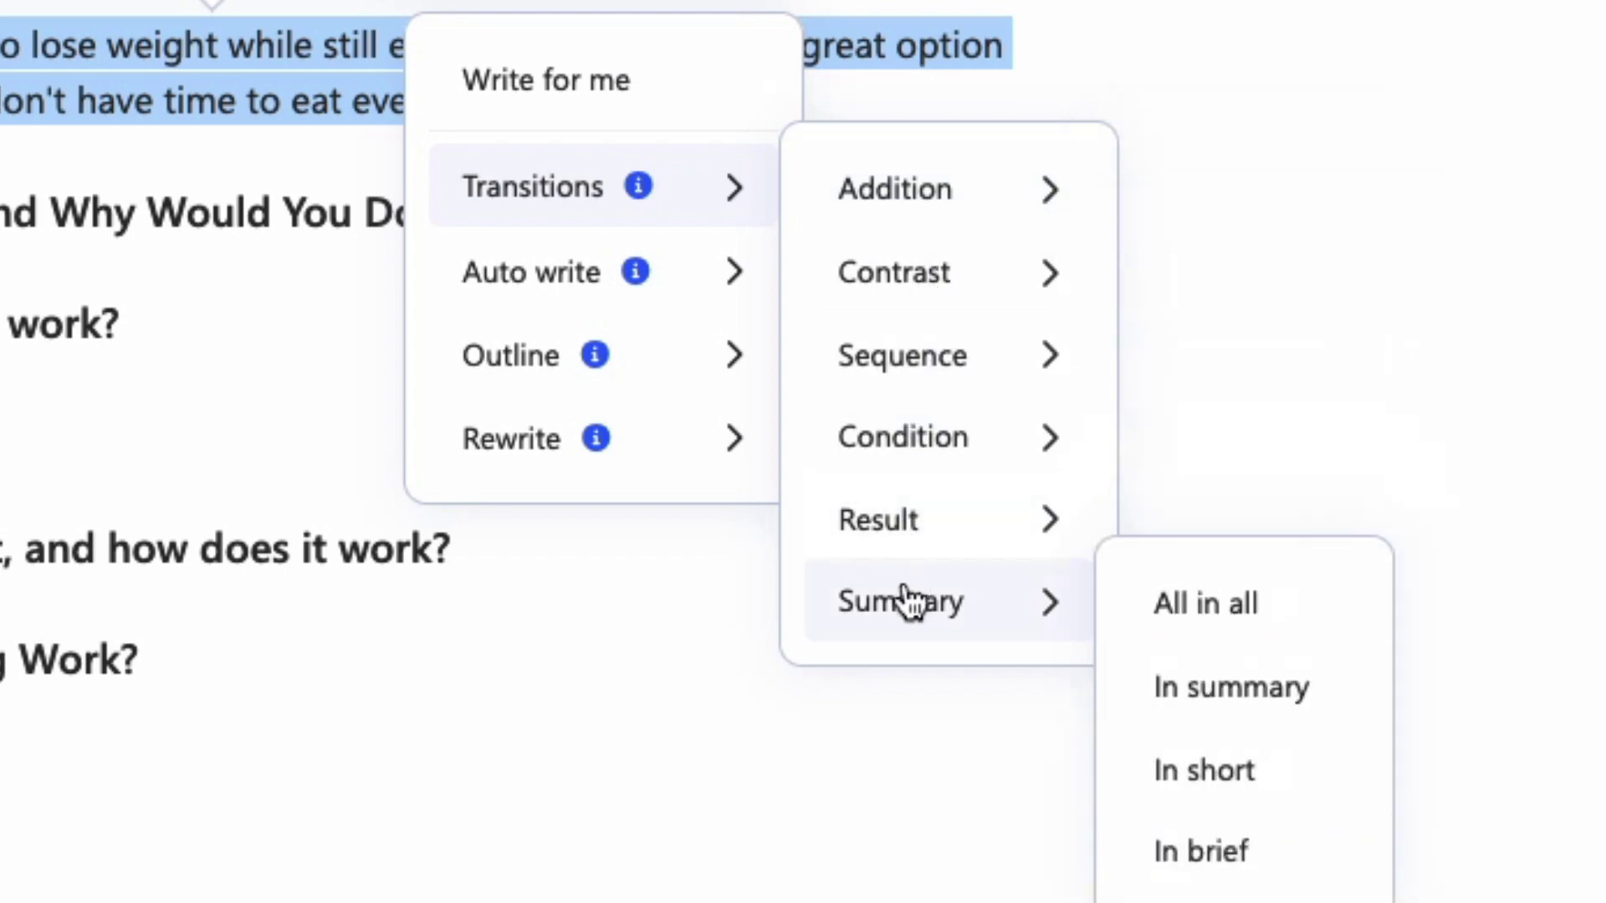
pyautogui.moveTo(870, 194)
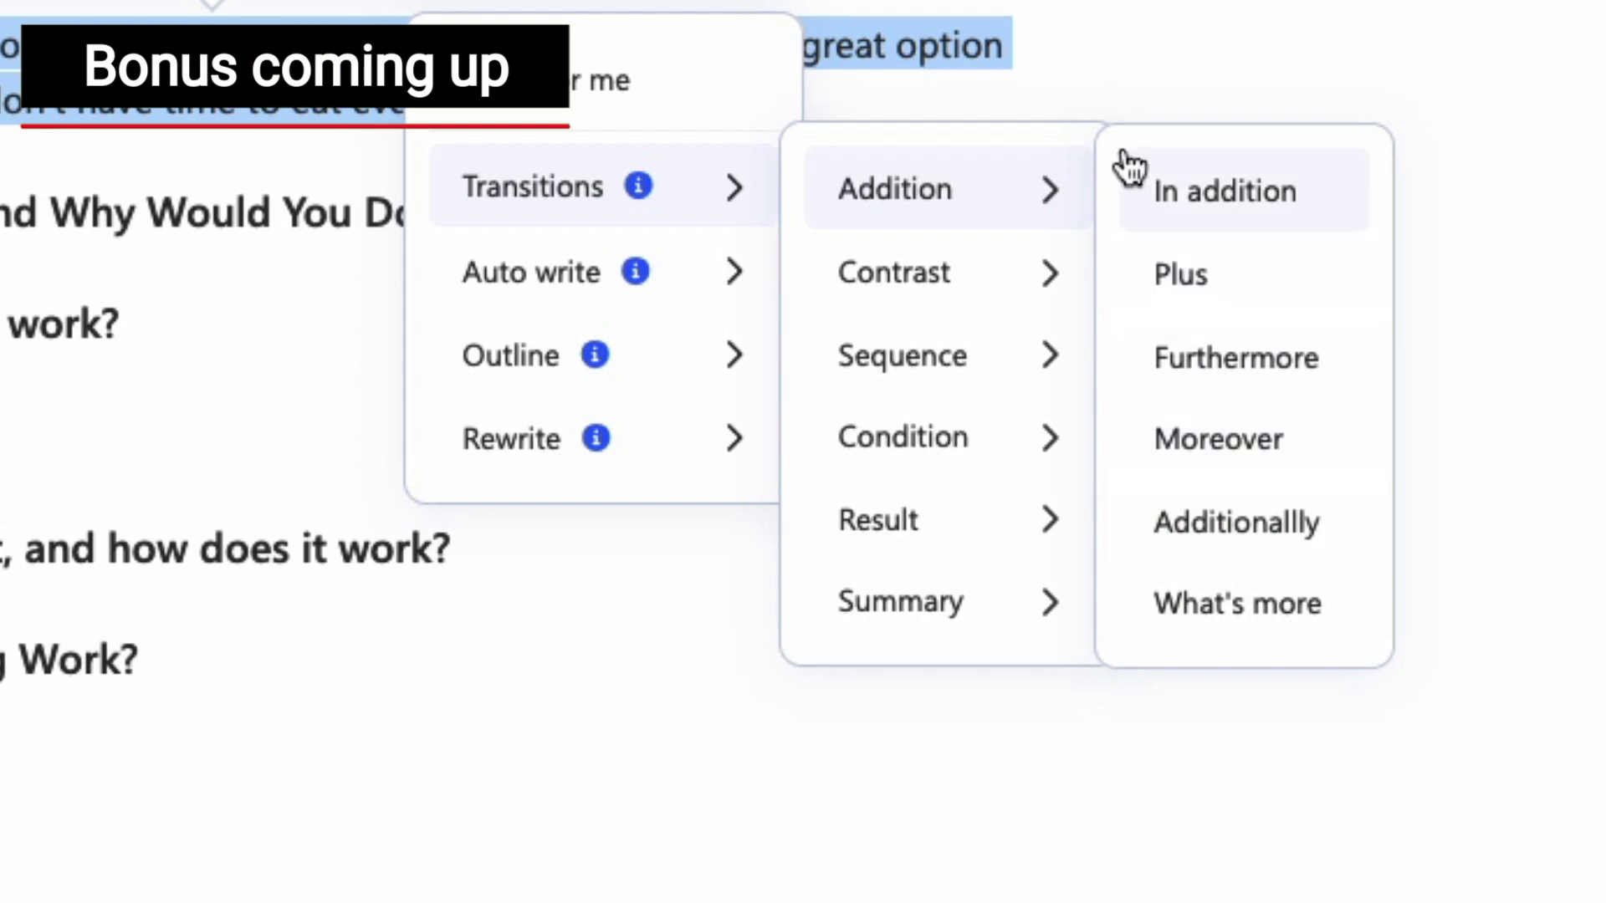
# - Continue the intro with an 'In addition' transition at creativity 1, then select the expanded intro
pyautogui.click(1223, 196)
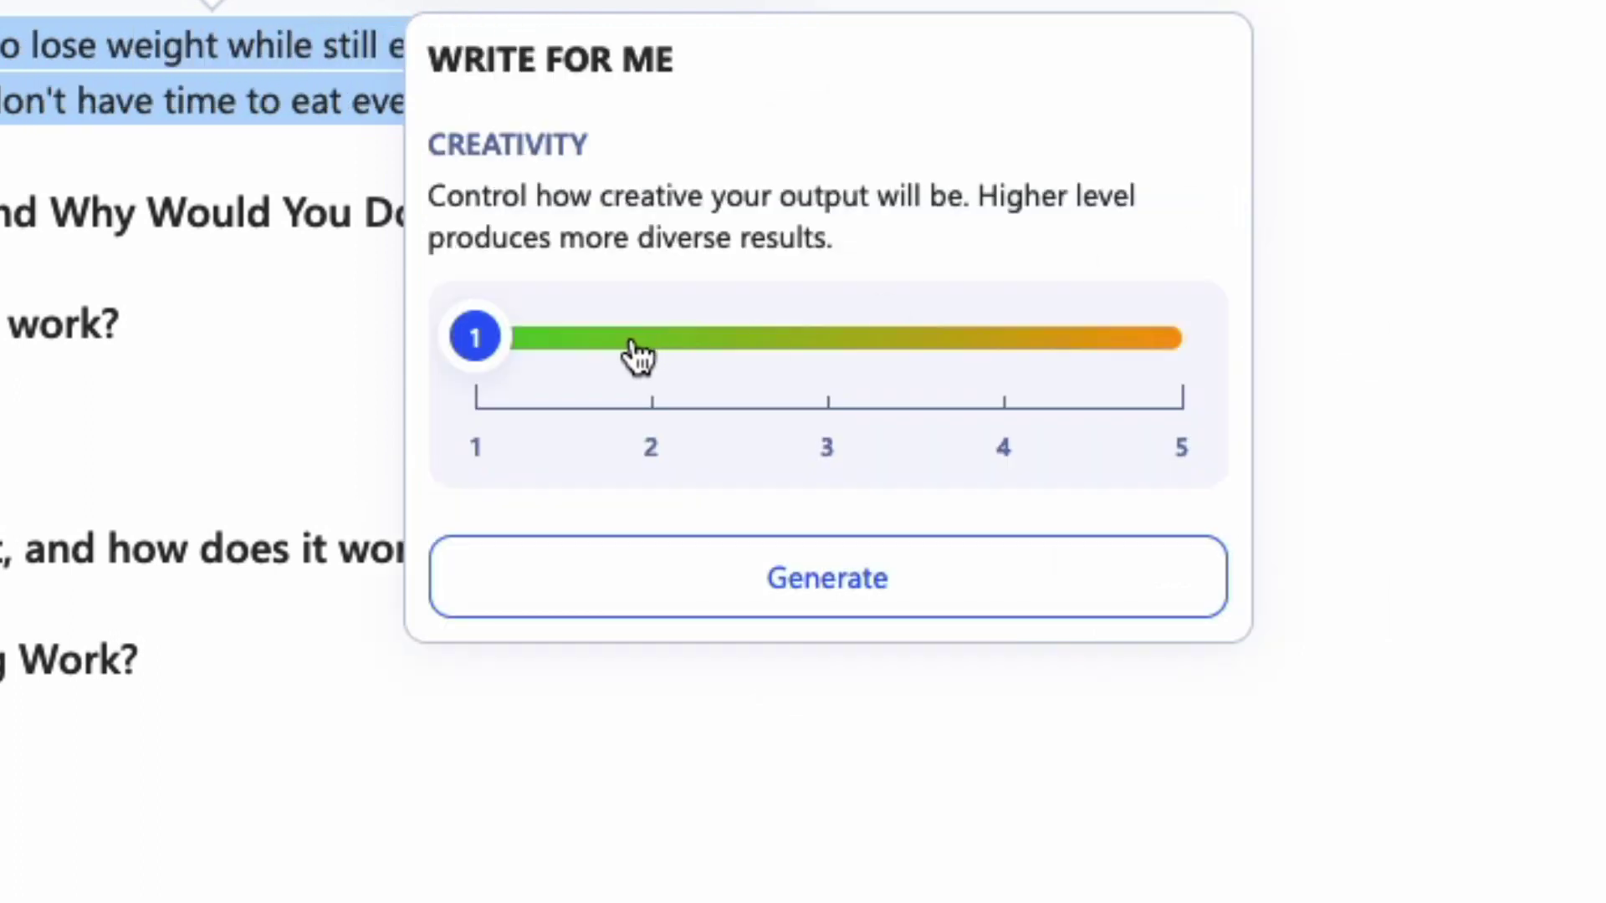
pyautogui.moveTo(475, 344)
pyautogui.mouseDown()
pyautogui.moveTo(828, 337)
pyautogui.moveTo(477, 369)
pyautogui.mouseUp()
pyautogui.click(817, 573)
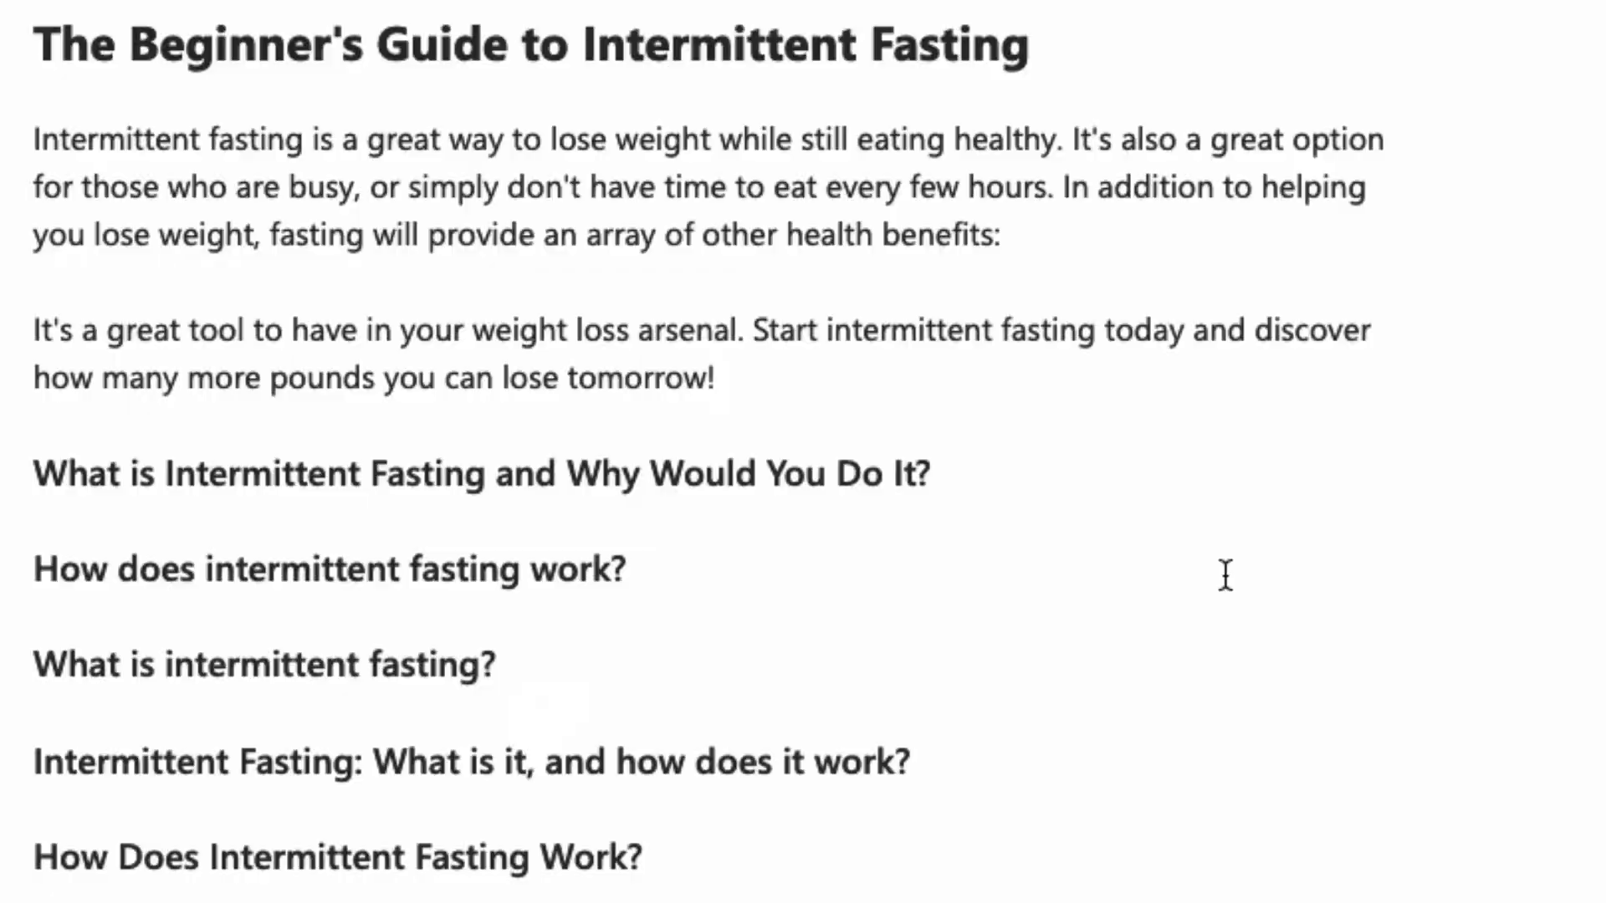
pyautogui.moveTo(715, 378); pyautogui.dragTo(29, 136)
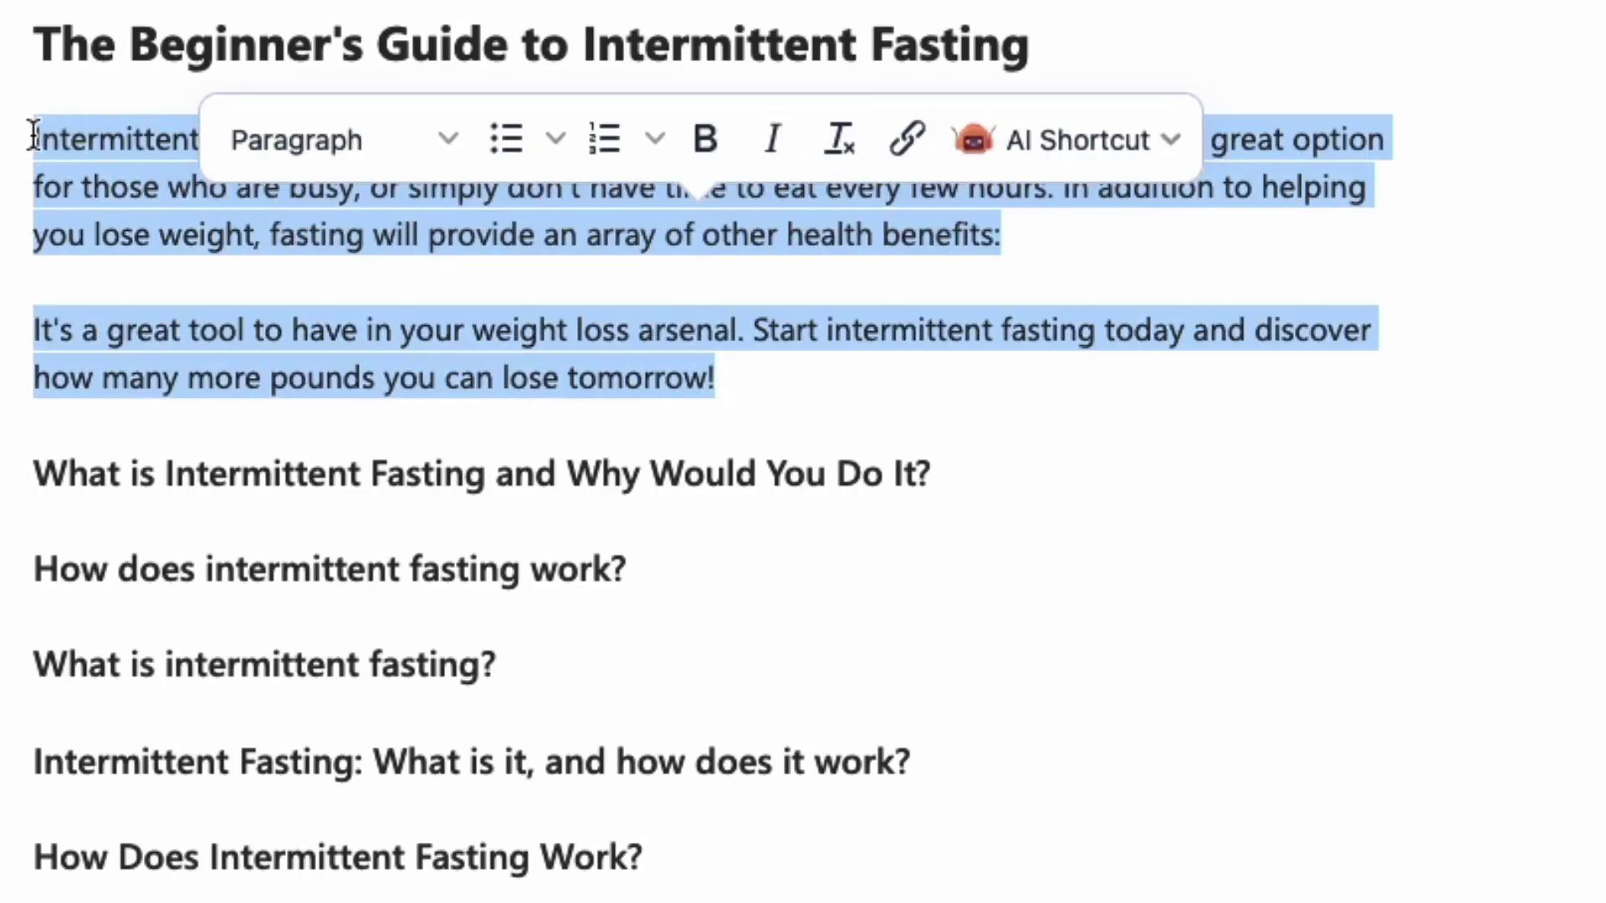
pyautogui.click(1172, 54)
# - Generate a continuation of the intro beginning 'Furthermore, intermittent'
pyautogui.click(1104, 784)
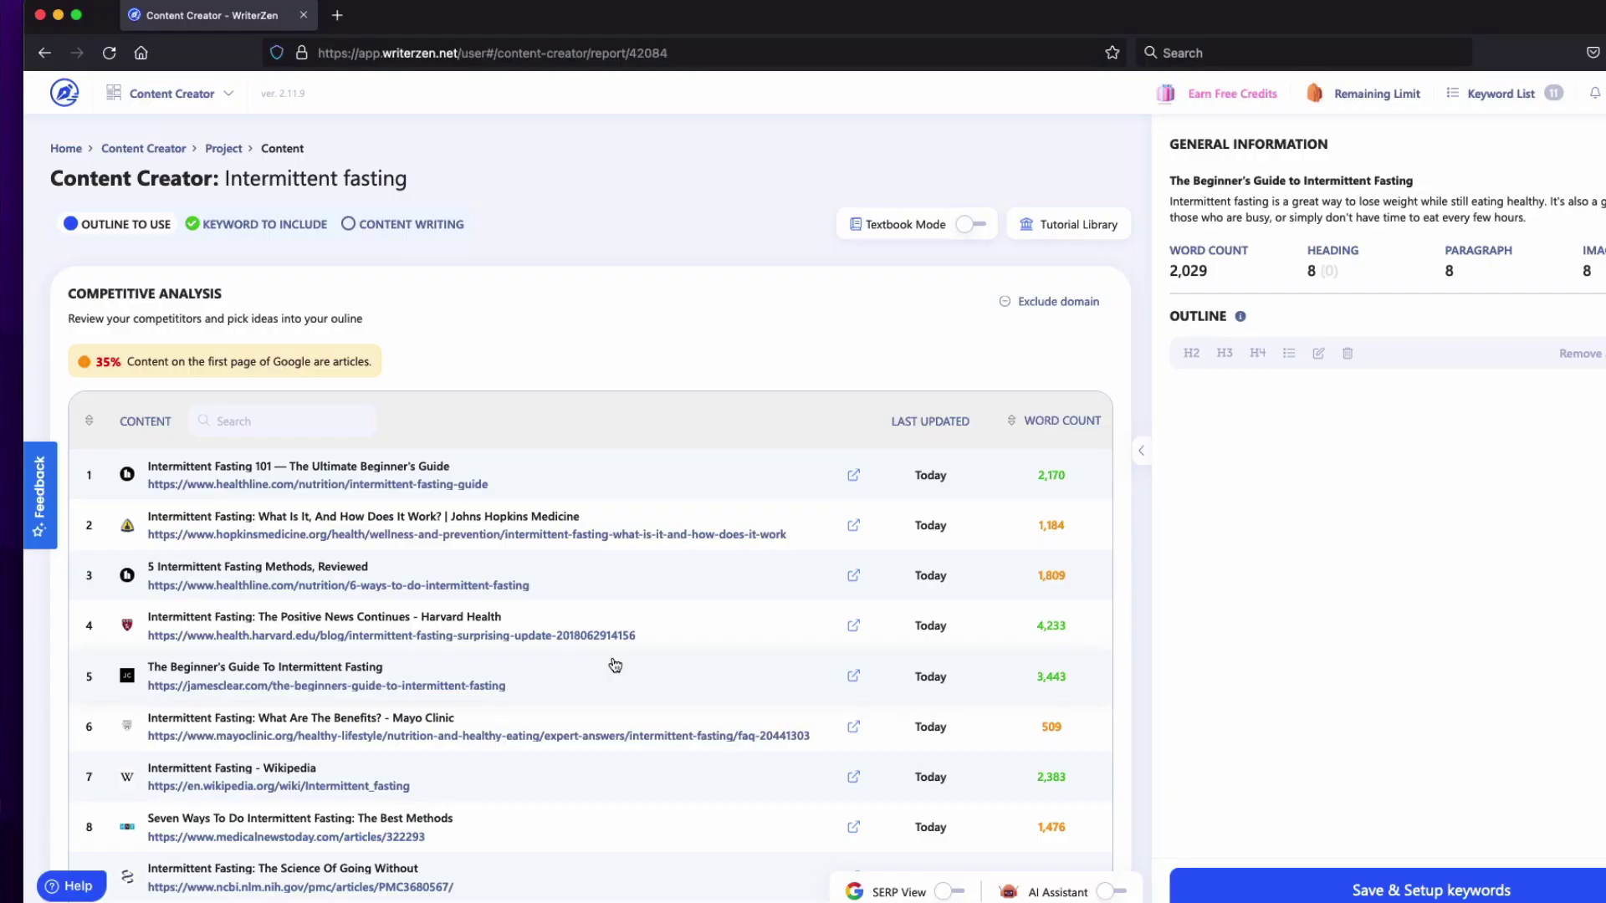
# - From the top-ranked competitor, add the H2 'What Is Intermittent Fasting (IF)?' to the outline
pyautogui.scroll(-6, 613, 663)
pyautogui.scroll(-2, 614, 665)
pyautogui.scroll(10, 614, 665)
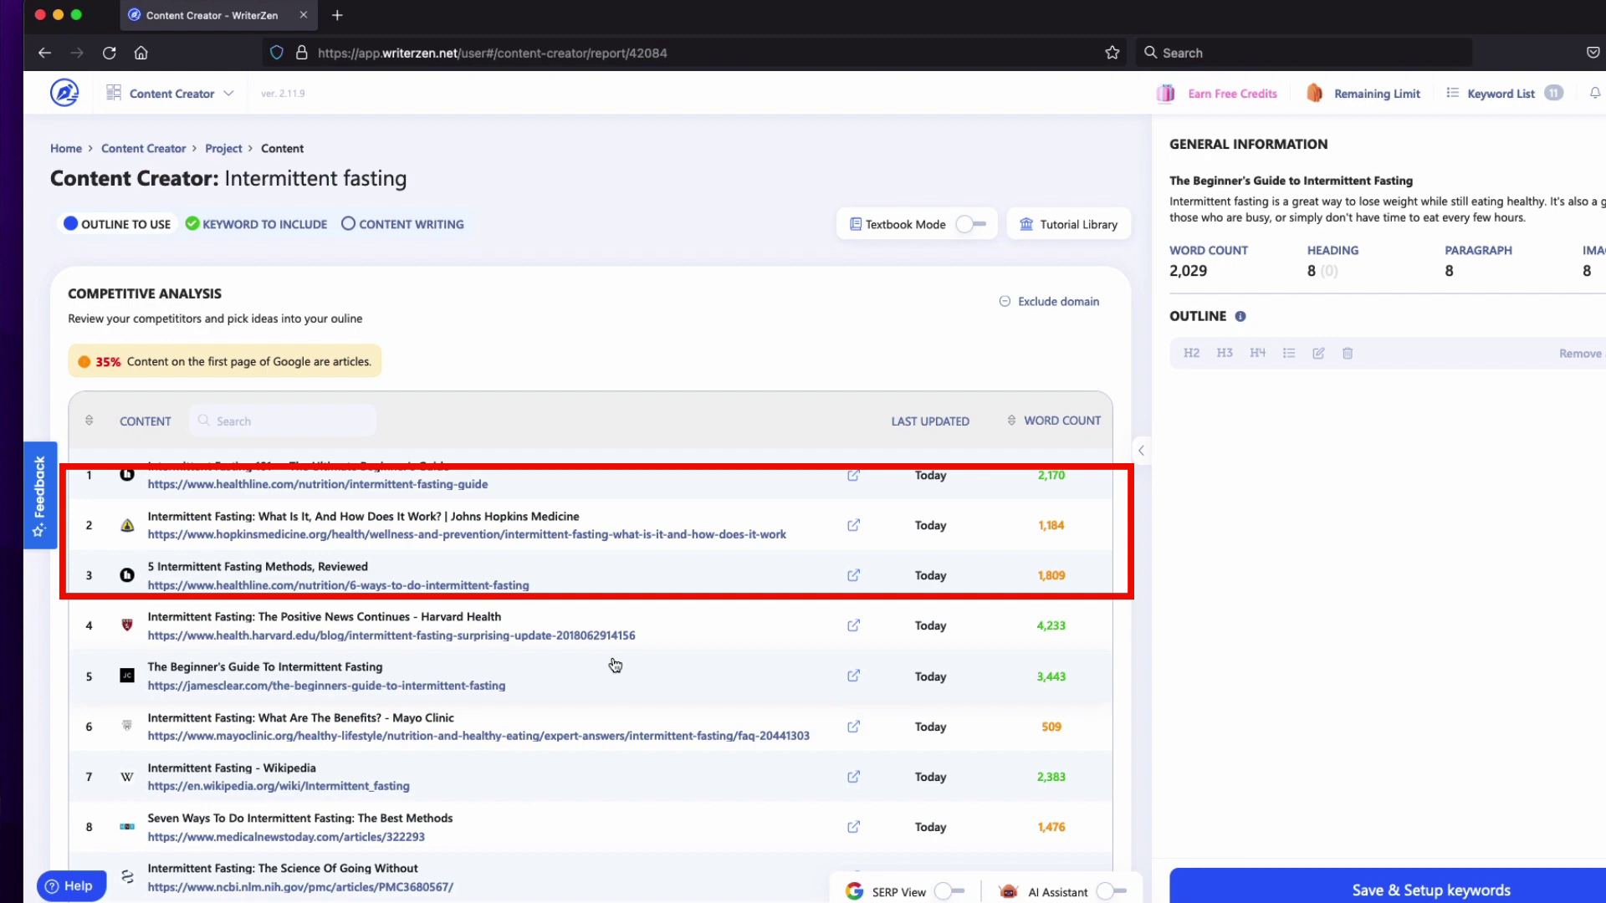
pyautogui.click(434, 474)
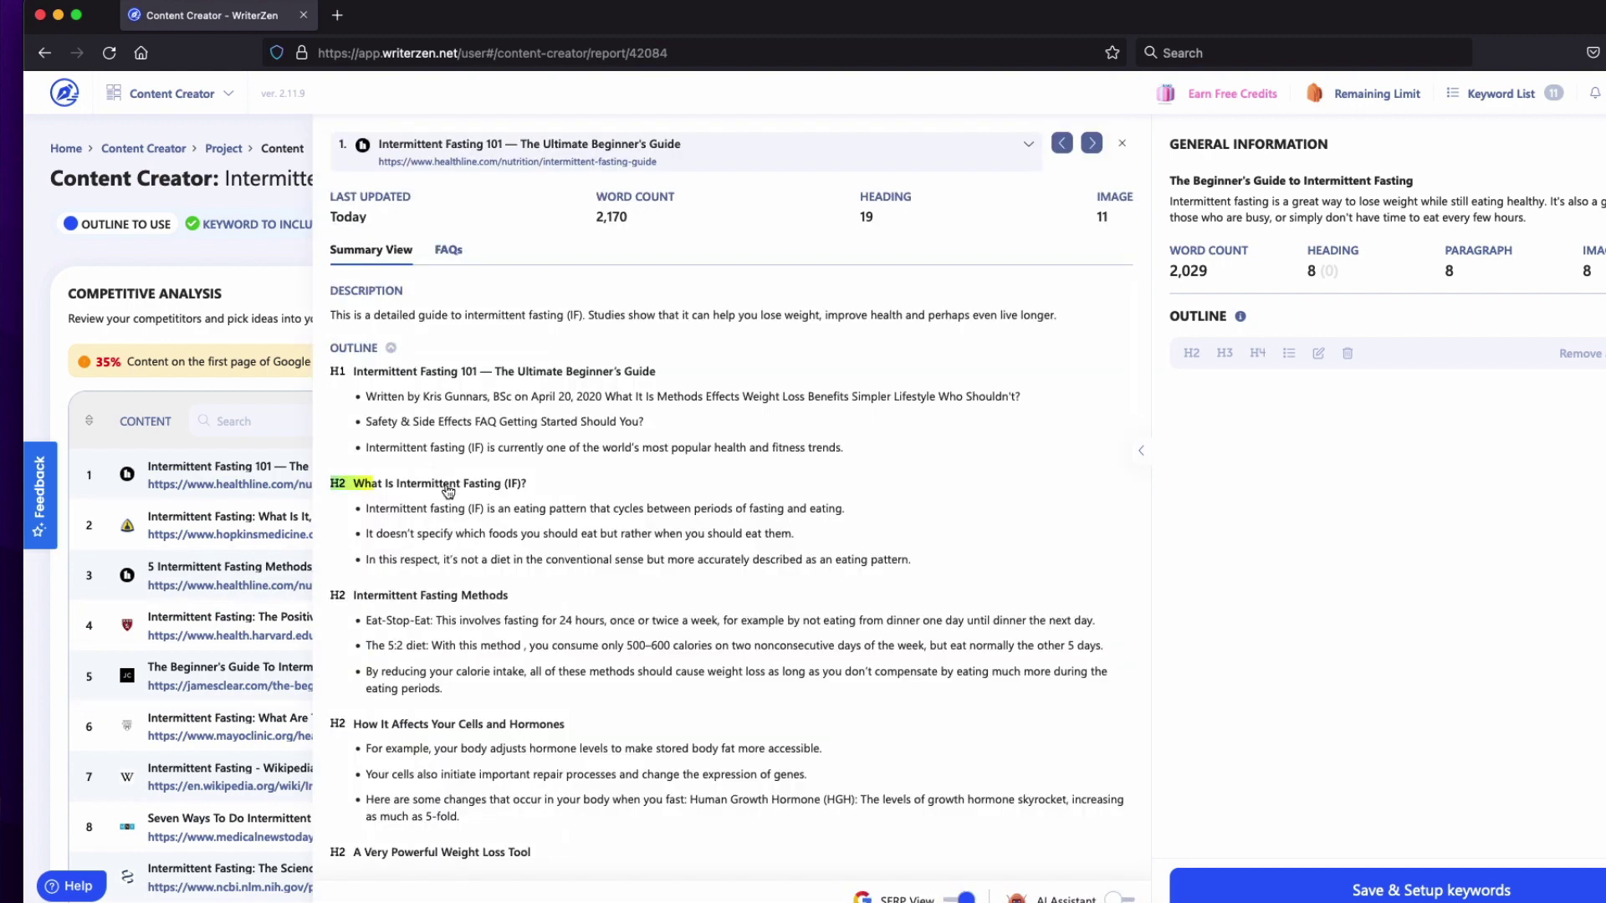
pyautogui.click(449, 492)
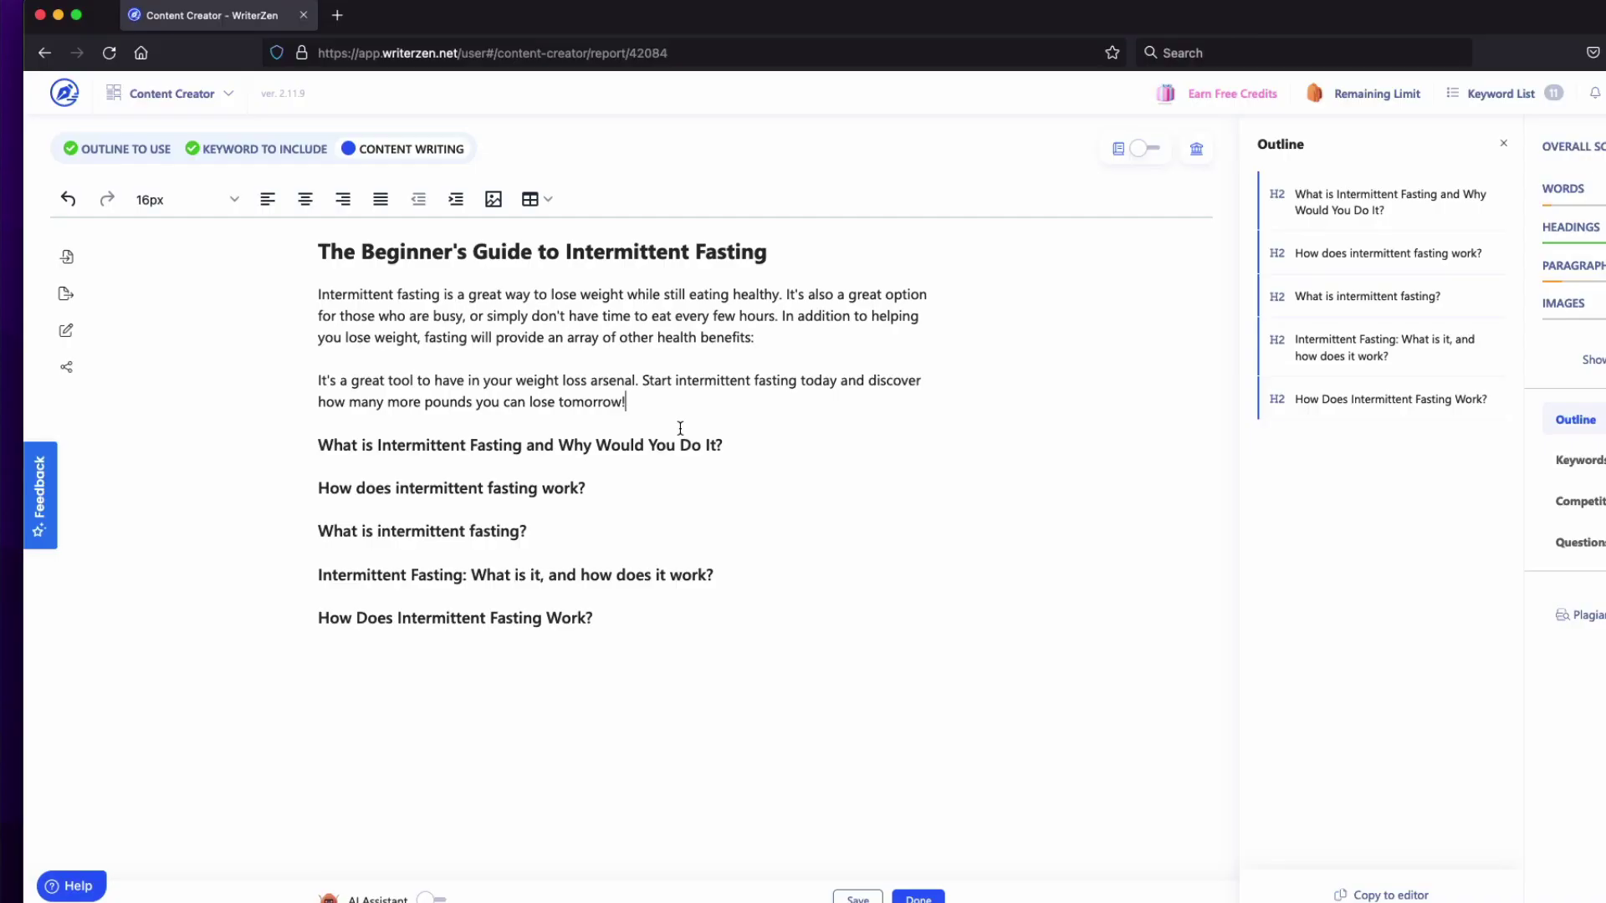
# - Extend the intro with an AI 'Furthermore' sentence about overall well-being and a share invitation
pyautogui.moveTo(681, 427); pyautogui.dragTo(318, 295)
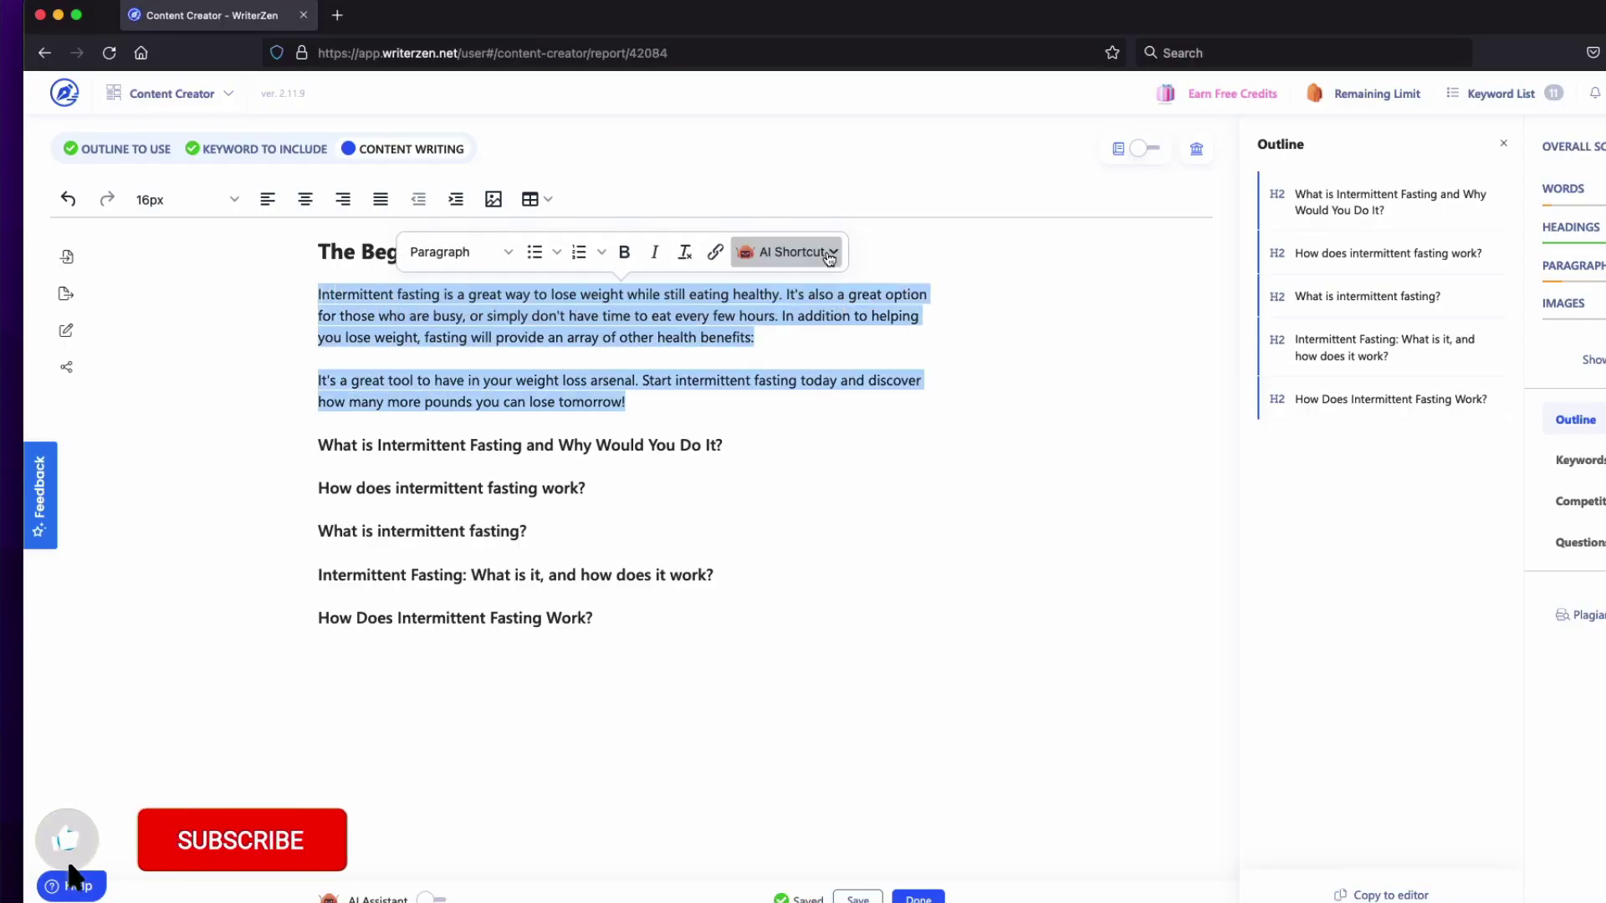
pyautogui.click(791, 252)
pyautogui.moveTo(753, 349)
pyautogui.moveTo(874, 351)
pyautogui.click(1016, 415)
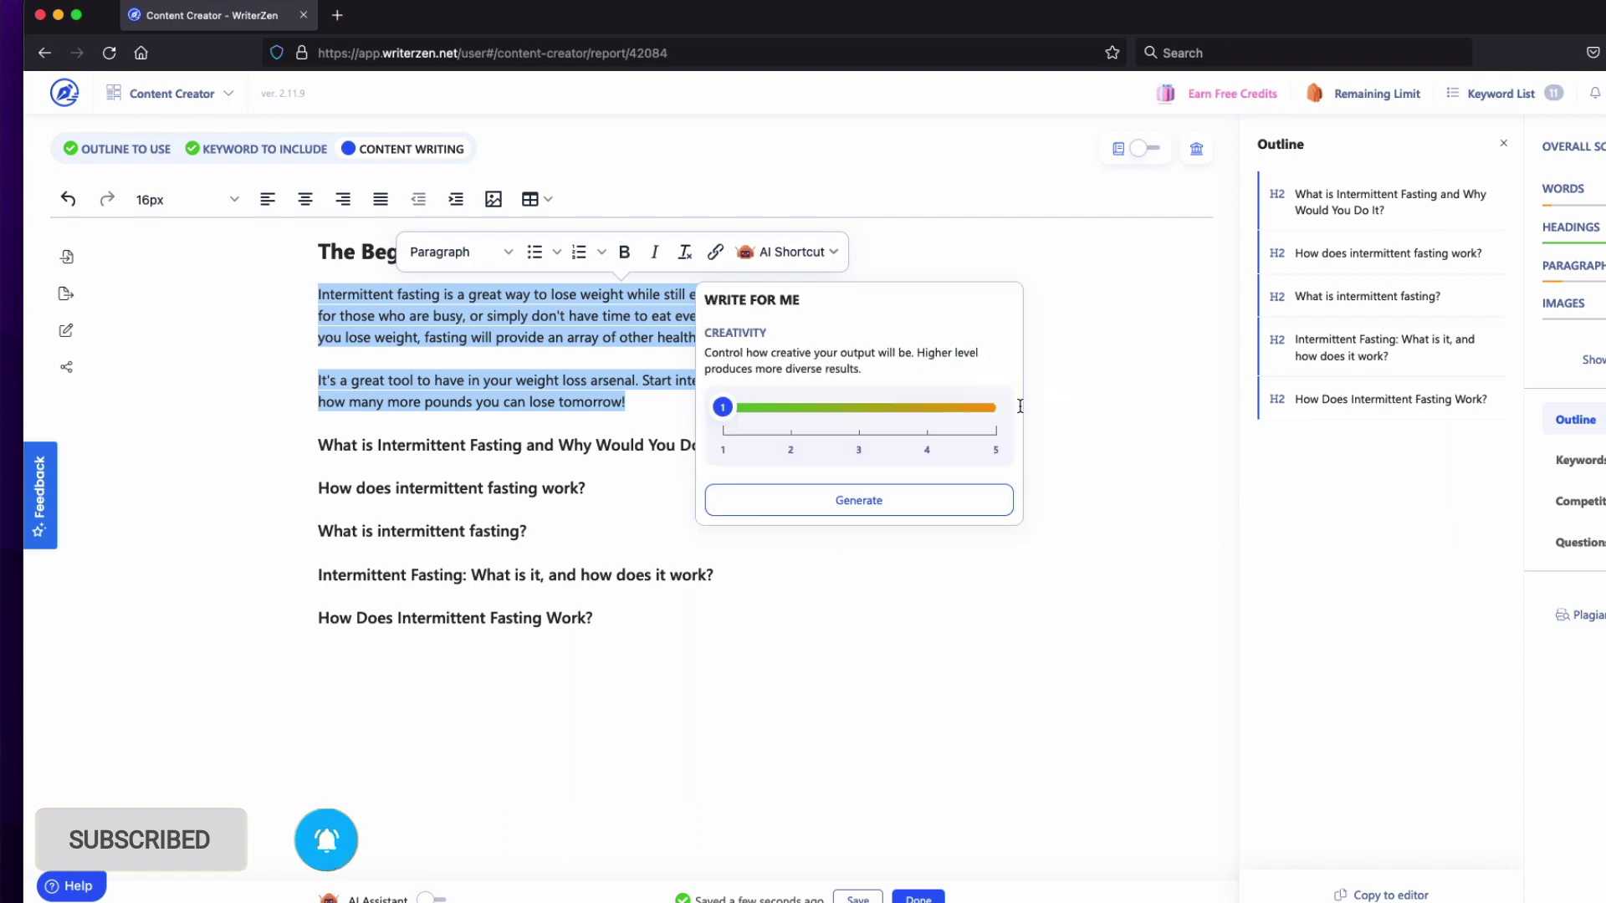
pyautogui.click(865, 490)
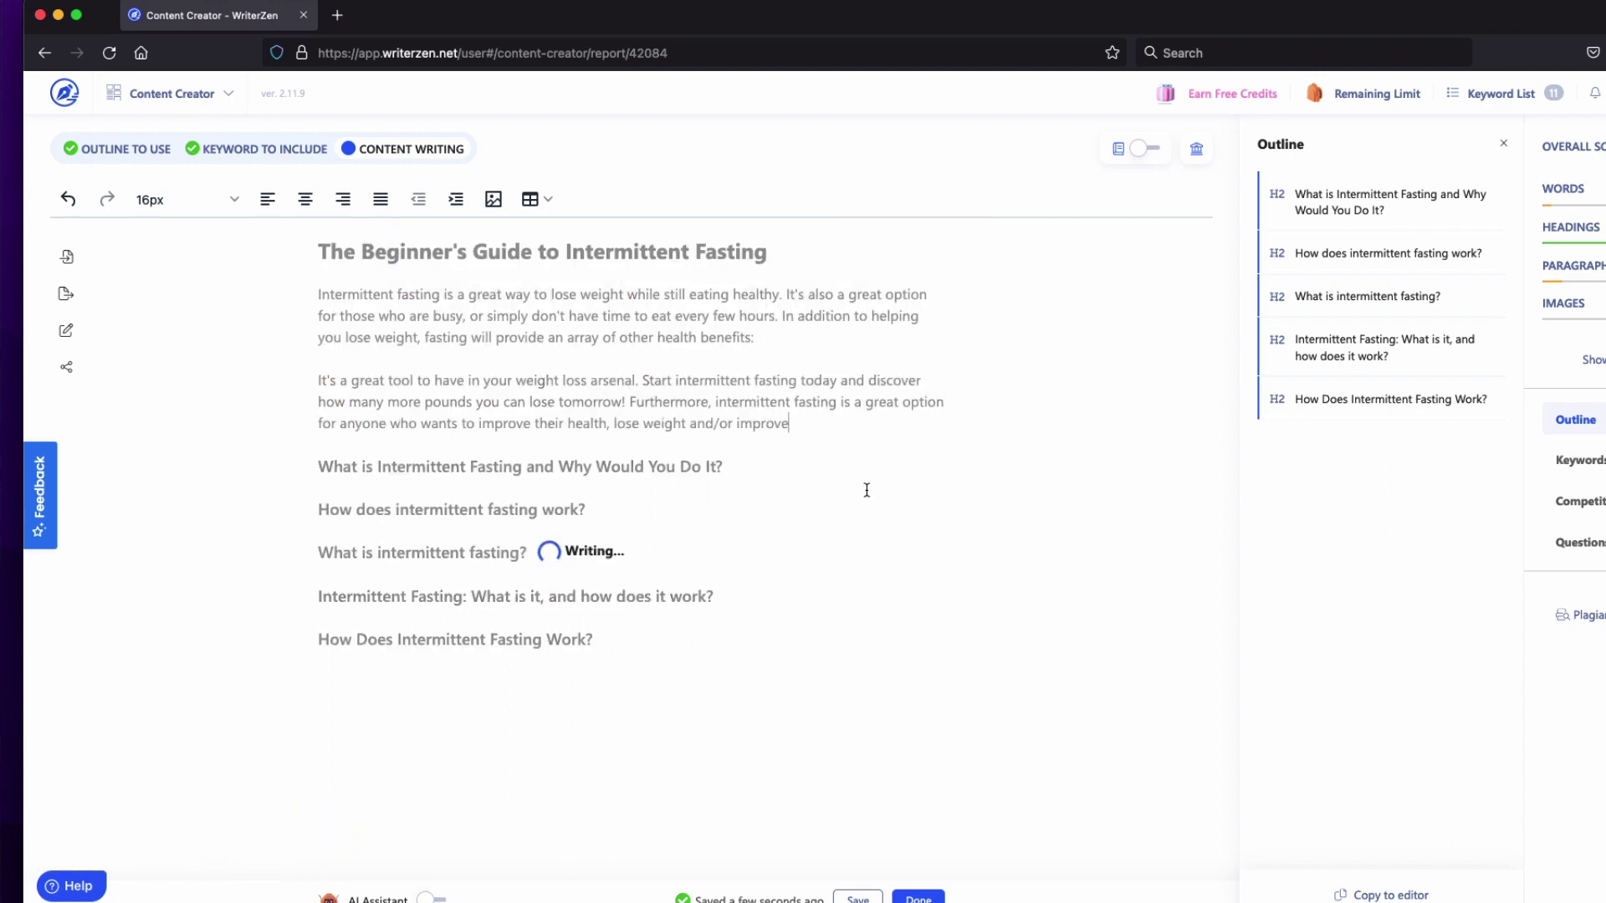
# - Select the first H2 heading and bring up AI Shortcut > Auto write > Paragraph for it
pyautogui.moveTo(500, 490); pyautogui.dragTo(313, 294)
pyautogui.click(798, 252)
pyautogui.moveTo(757, 349)
pyautogui.moveTo(903, 355)
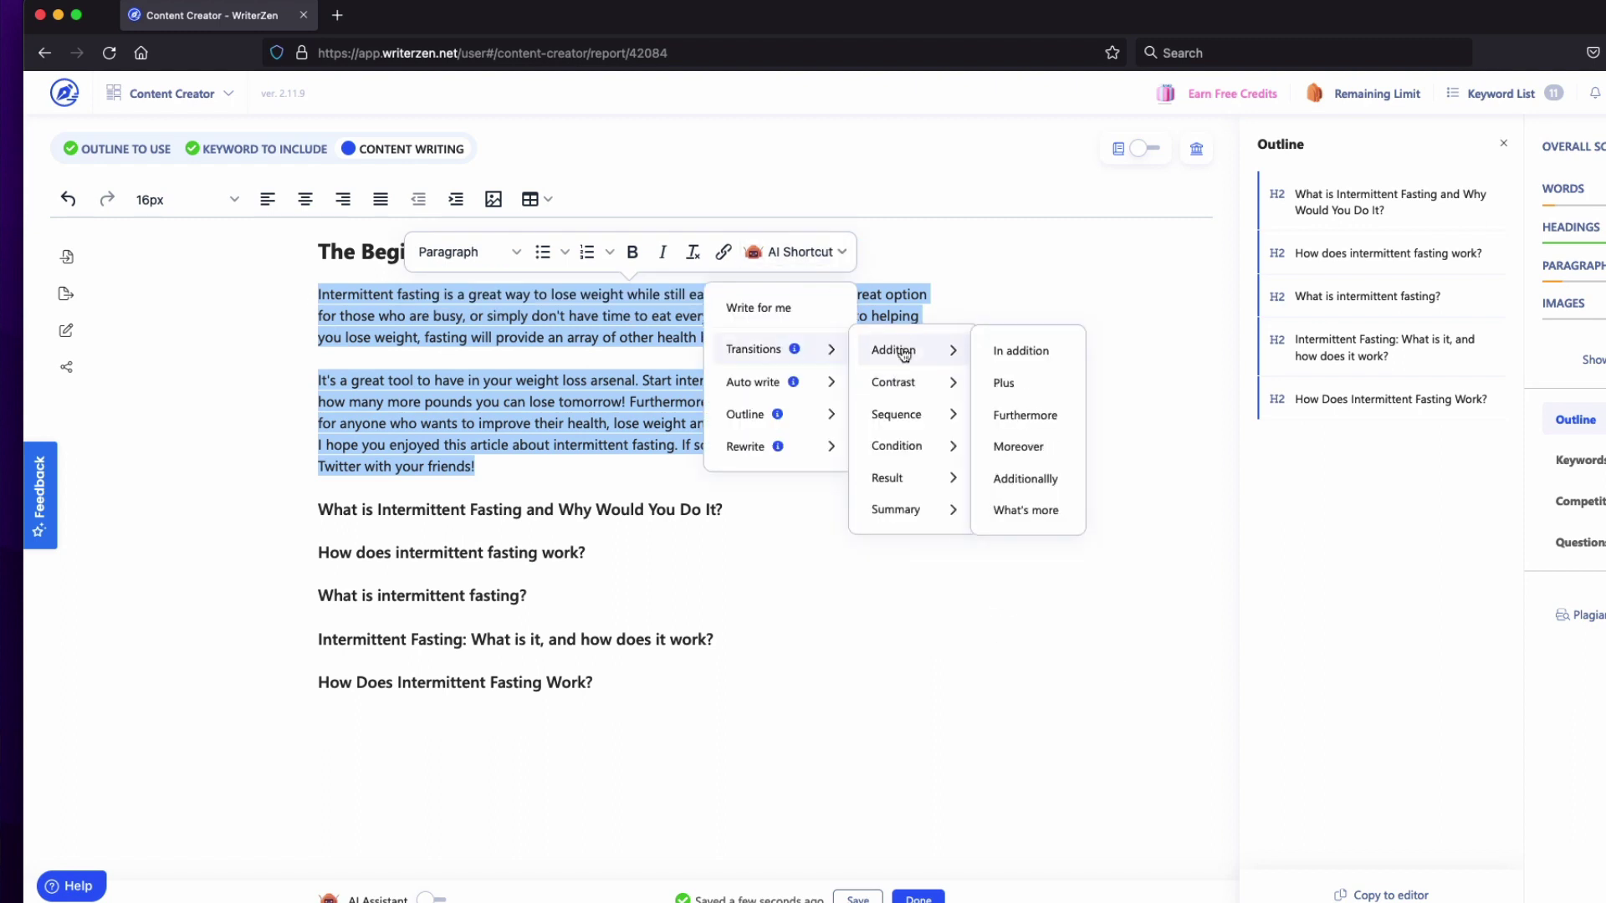
pyautogui.moveTo(724, 509); pyautogui.dragTo(317, 510)
pyautogui.click(724, 468)
pyautogui.moveTo(681, 595)
pyautogui.moveTo(793, 597)
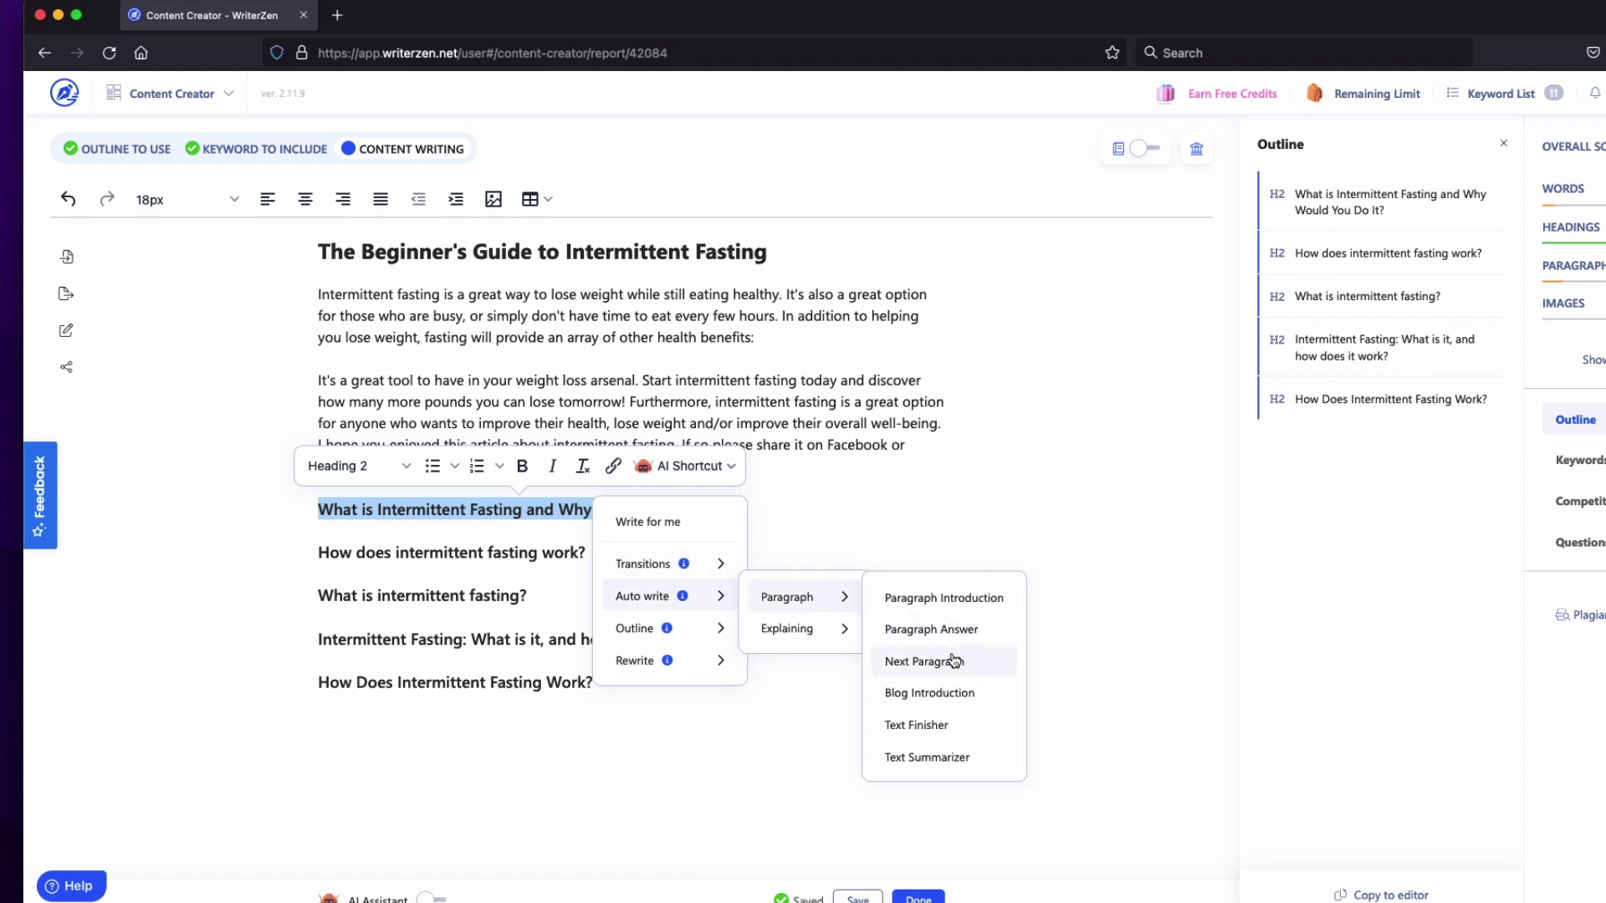